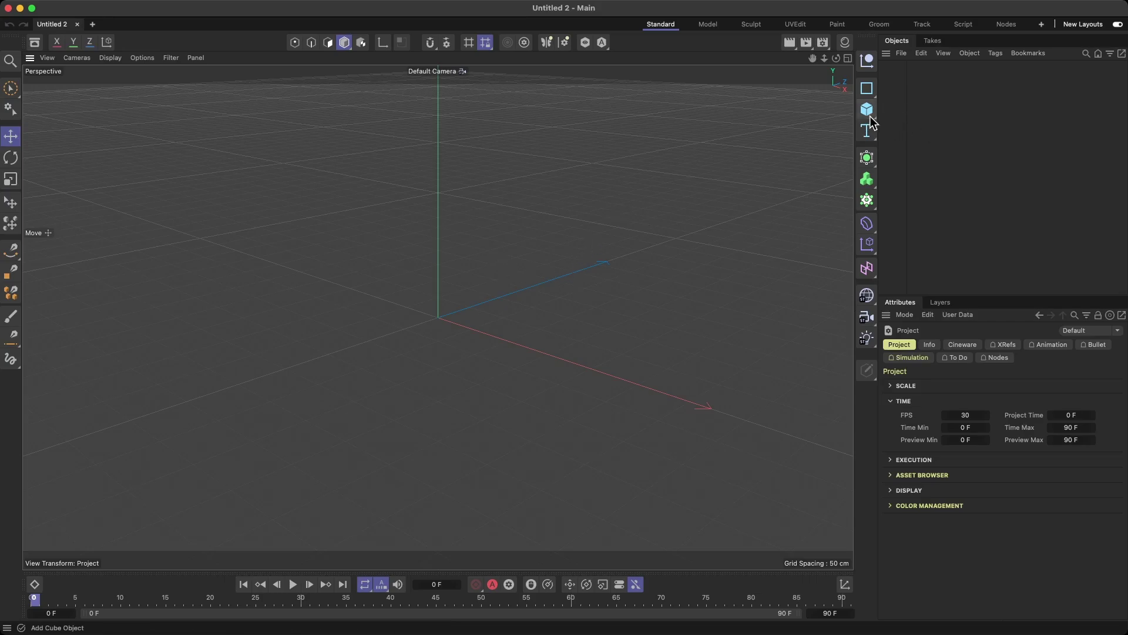
Add a cube and resize it to about 151 cm in X and 182 cm in Z
drag(870, 116, 932, 132)
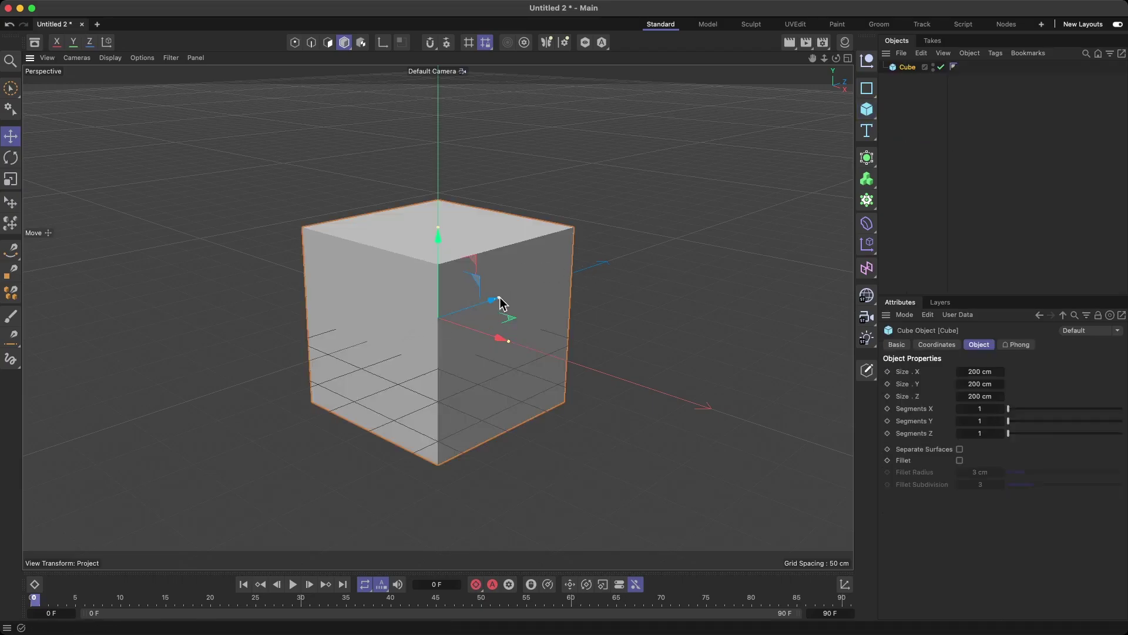
drag(499, 302, 466, 312)
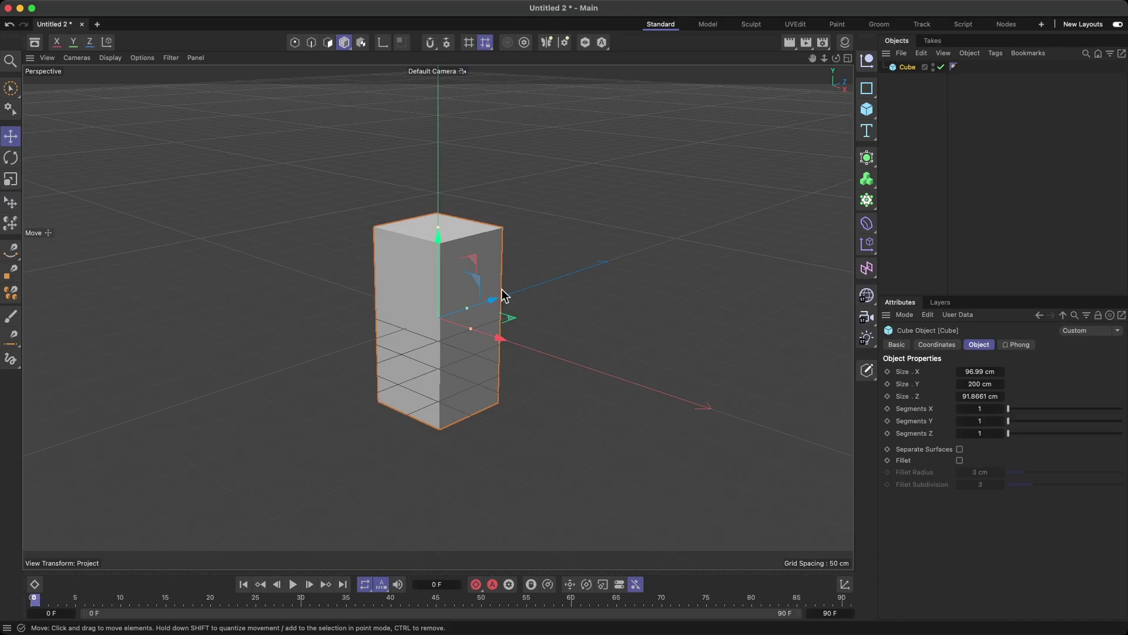
drag(466, 309, 494, 340)
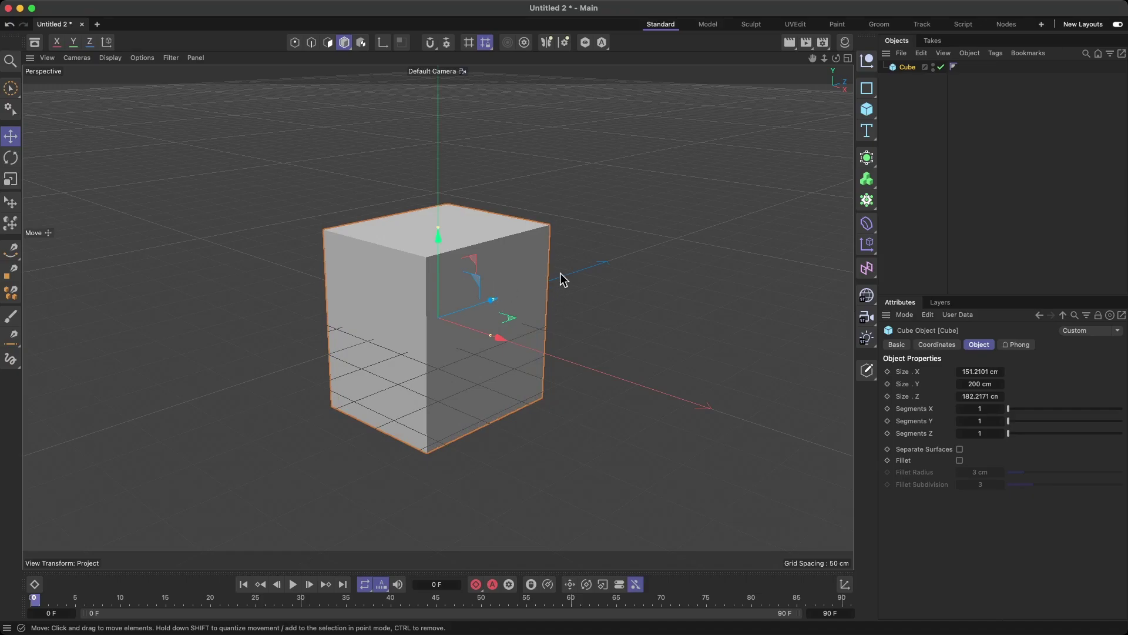
Add a sphere and move it up and sideways so that it overlaps the cube's upper corner
mouse_move(574, 310)
alt+mouse_down()
mouse_move(633, 301)
mouse_move(562, 312)
mouse_move(579, 304)
alt+mouse_up()
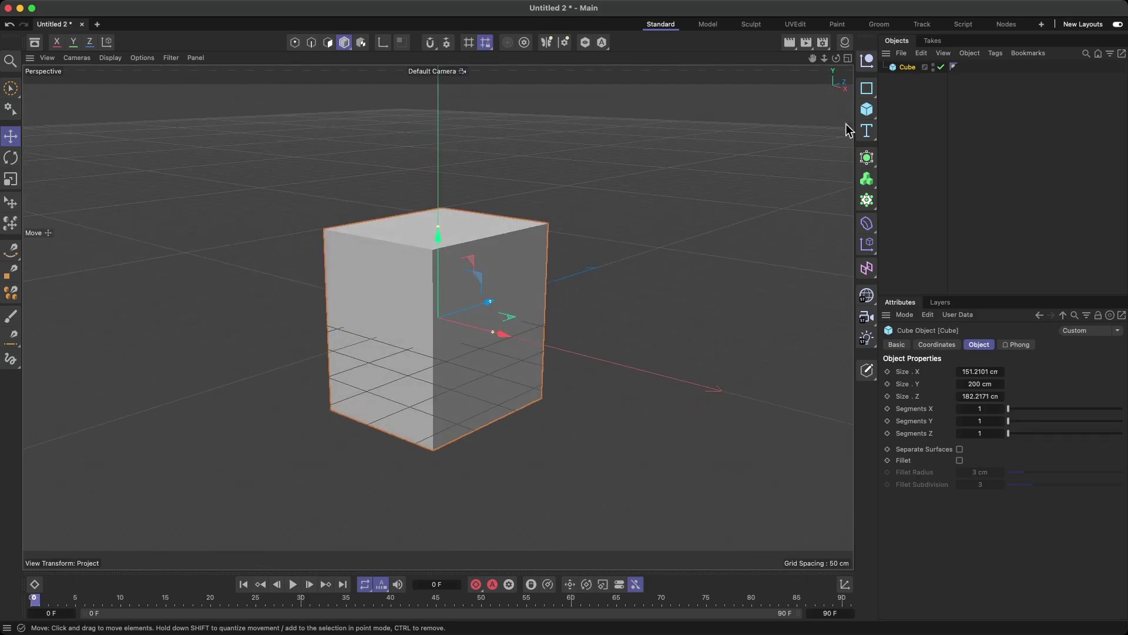
alt+drag(579, 247, 604, 244)
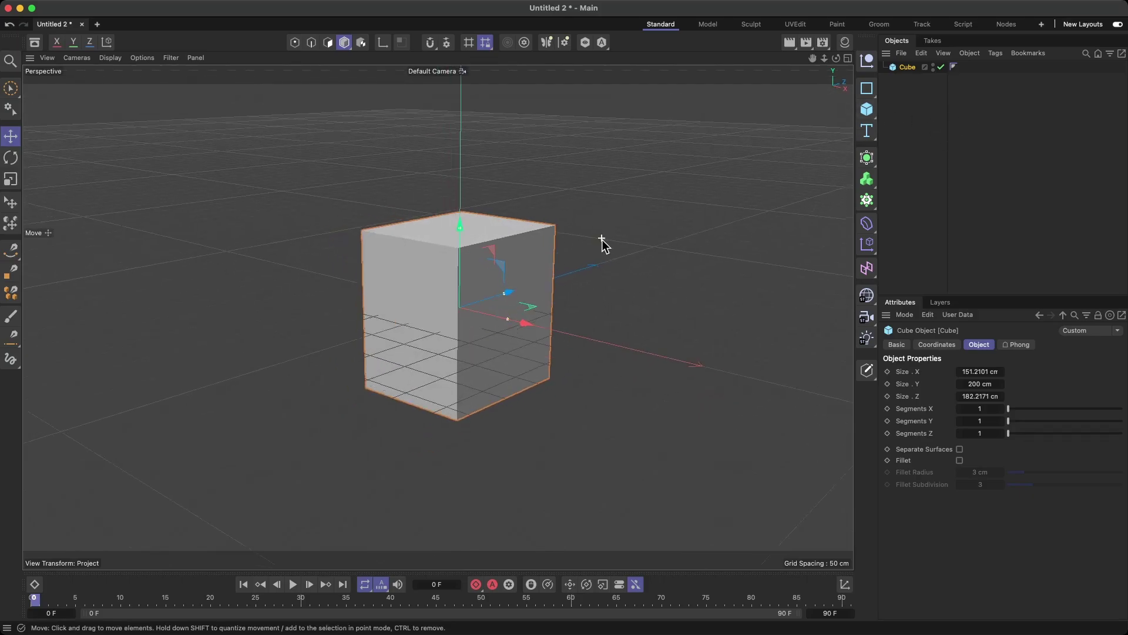
click(872, 114)
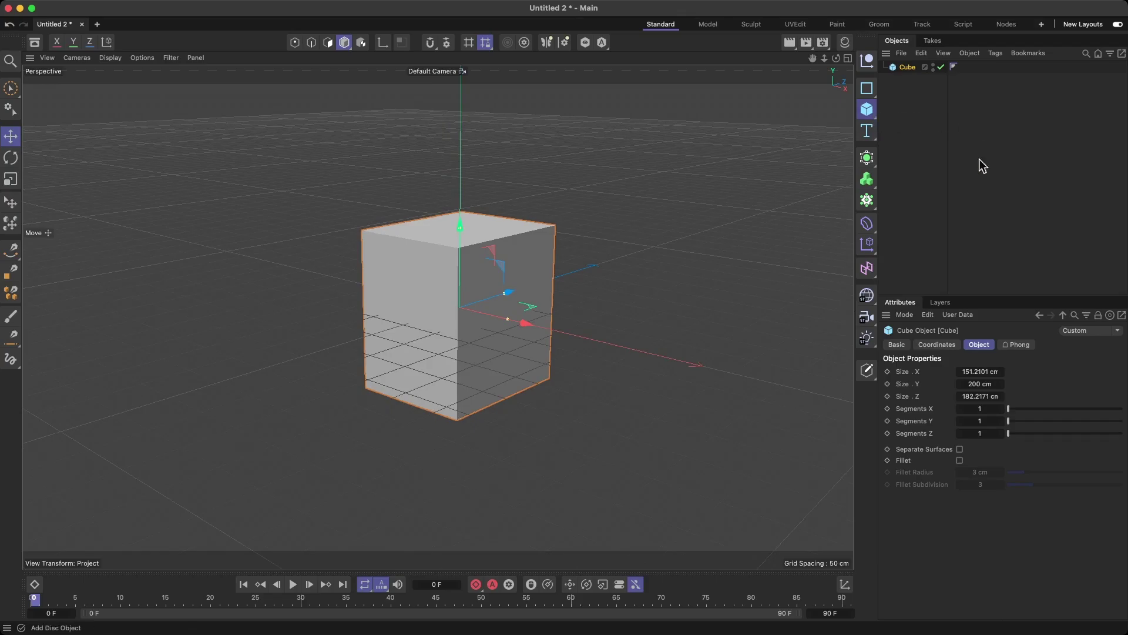
click(981, 174)
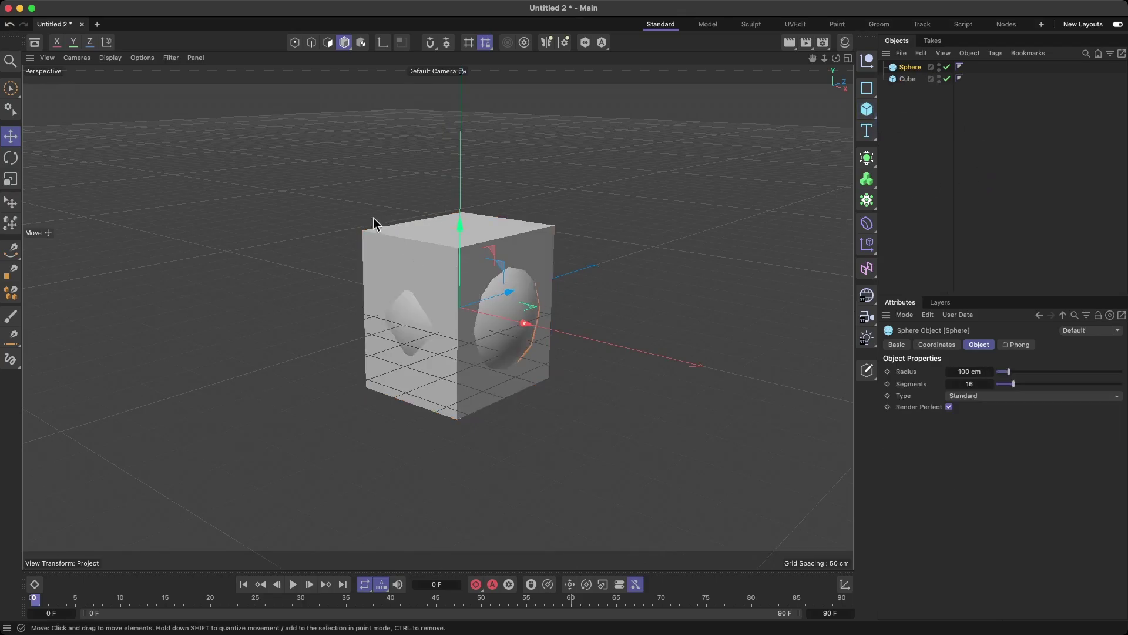
drag(461, 227, 477, 150)
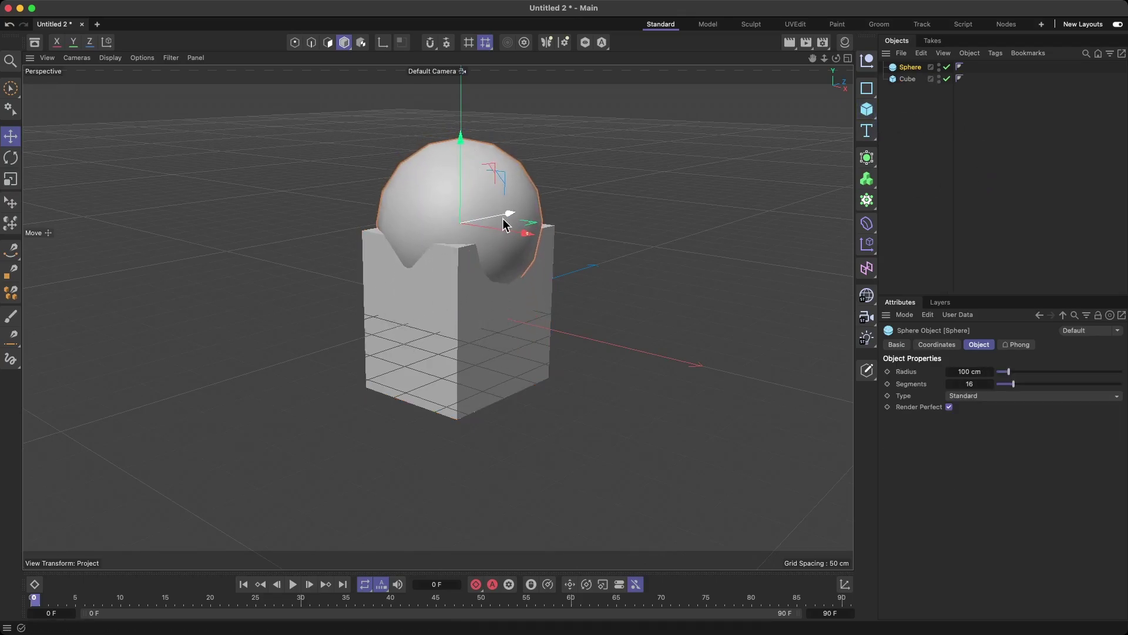
drag(514, 238, 587, 245)
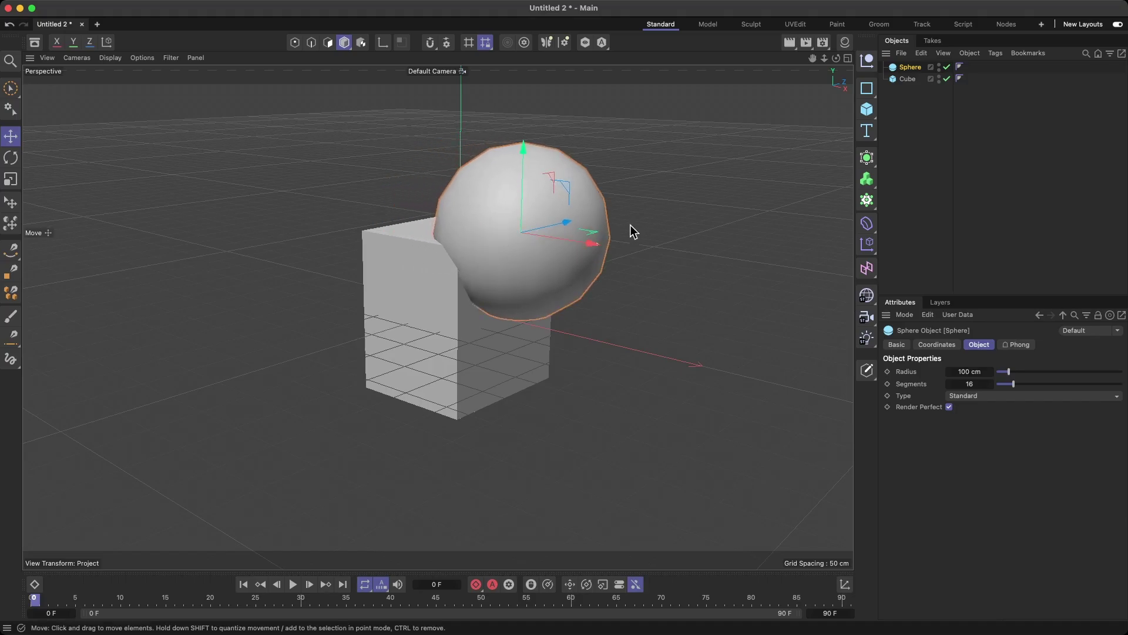
alt+drag(341, 322, 408, 337)
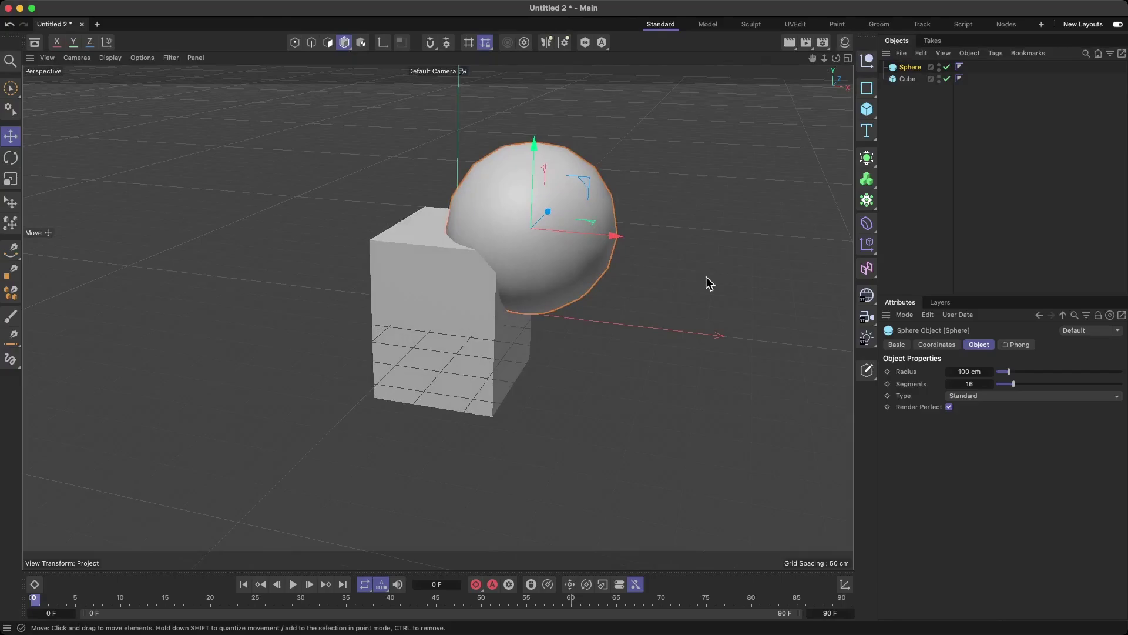
scroll(498, 257, up, 2)
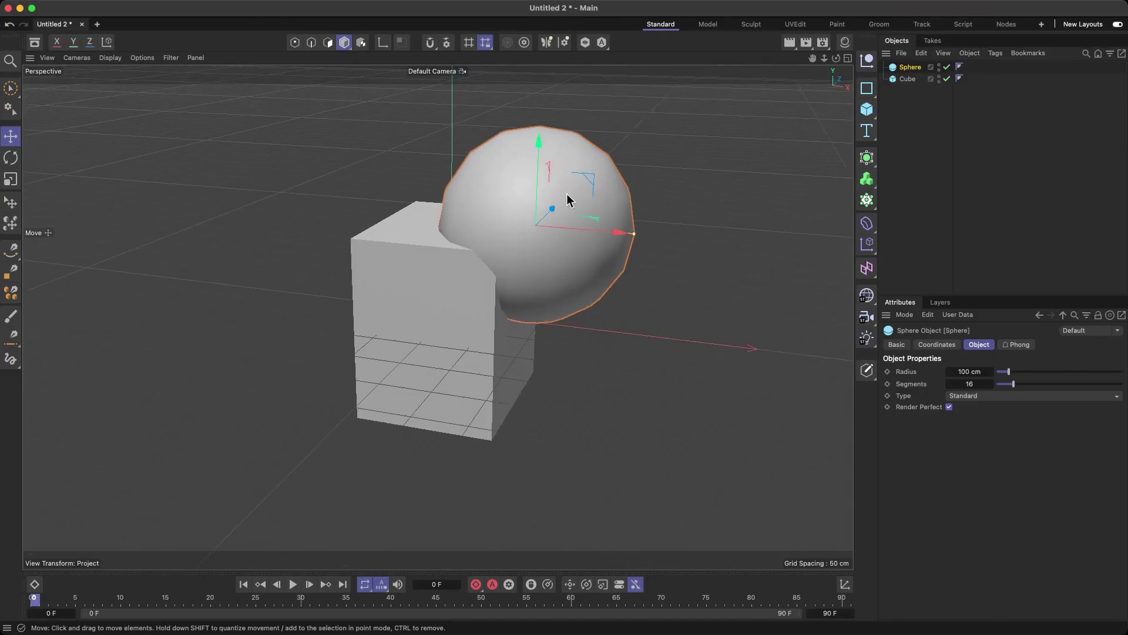
mouse_move(629, 230)
mouse_down()
mouse_move(591, 231)
mouse_move(622, 214)
mouse_move(458, 207)
mouse_move(634, 231)
mouse_move(617, 221)
mouse_up()
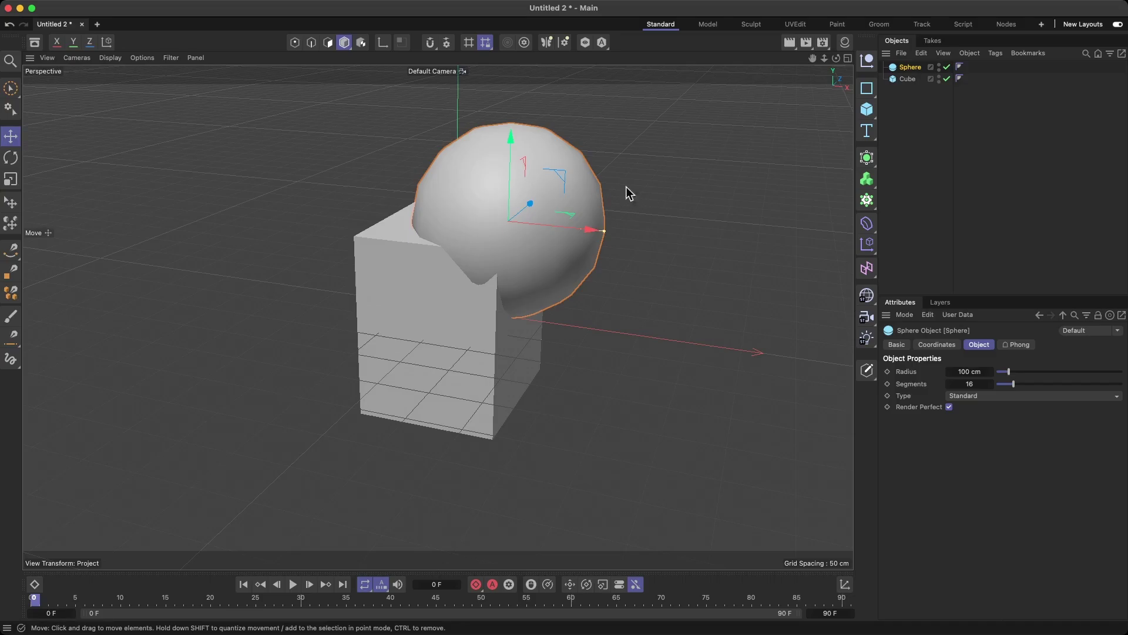
Add a tube and move it along the Z axis to about -180 cm, in front of the cube
mouse_move(623, 297)
alt+mouse_down()
mouse_move(549, 294)
mouse_move(605, 297)
alt+mouse_up()
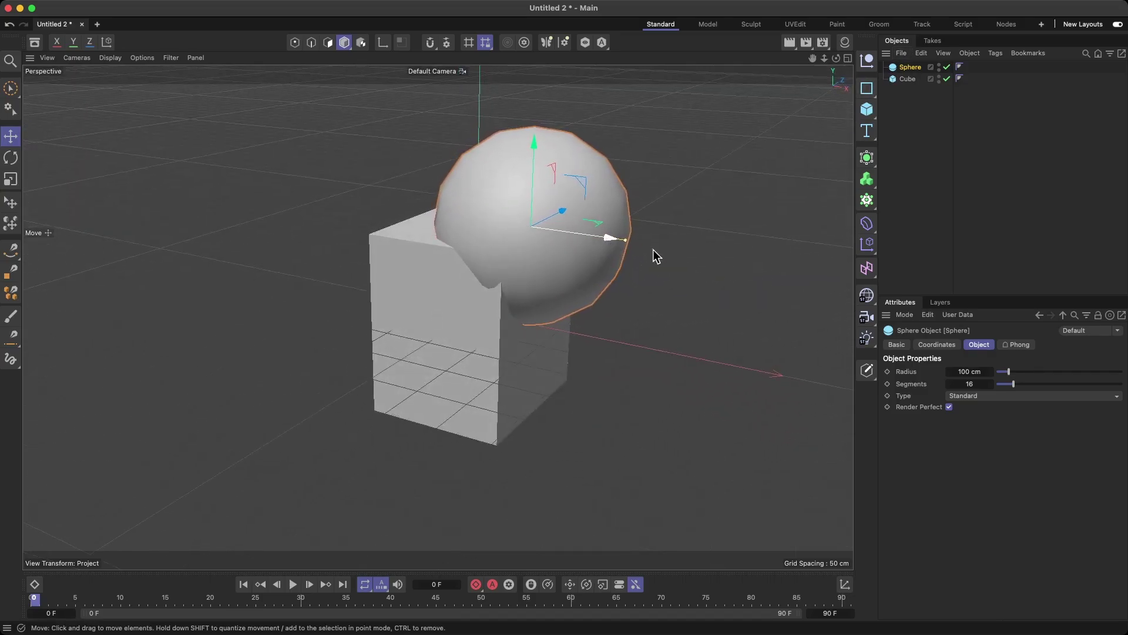
alt+drag(656, 257, 787, 278)
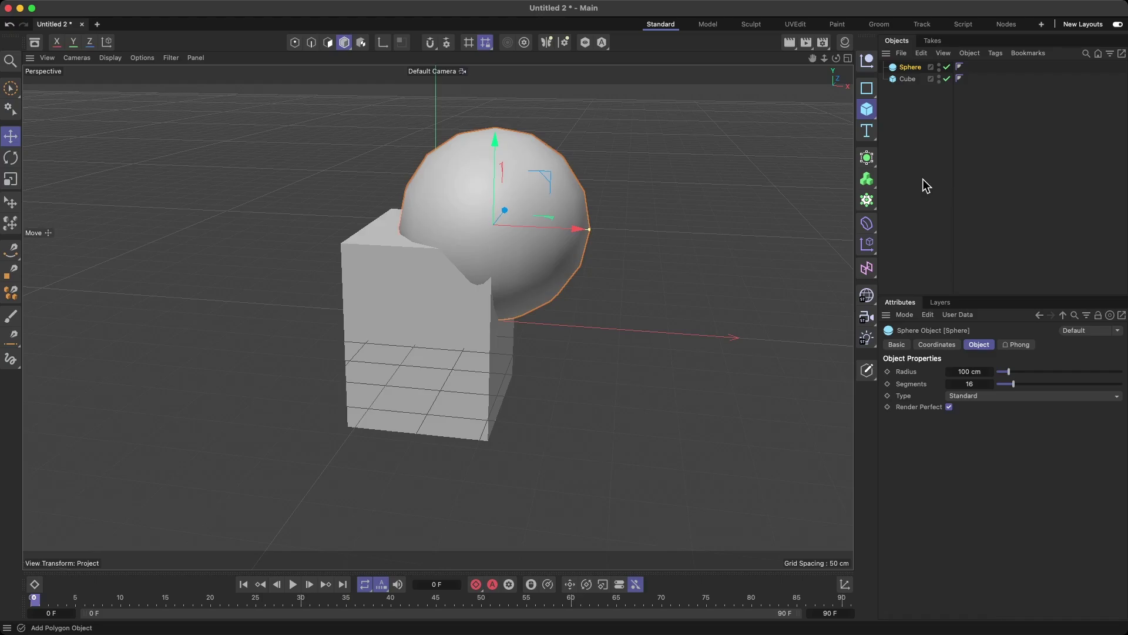
key(super+v)
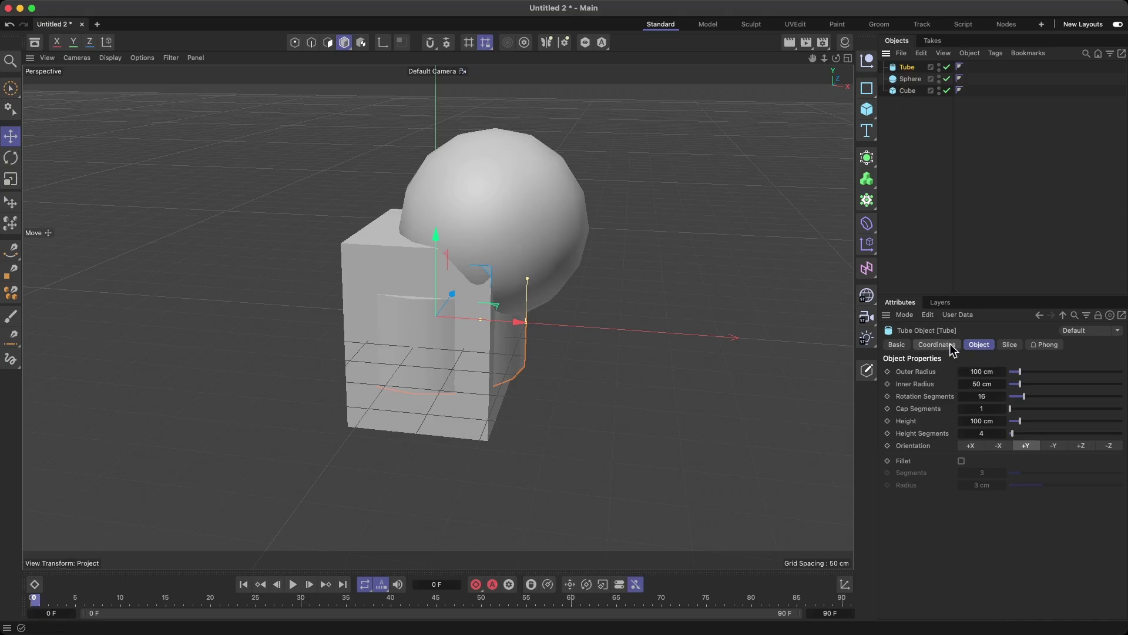
drag(453, 295, 406, 347)
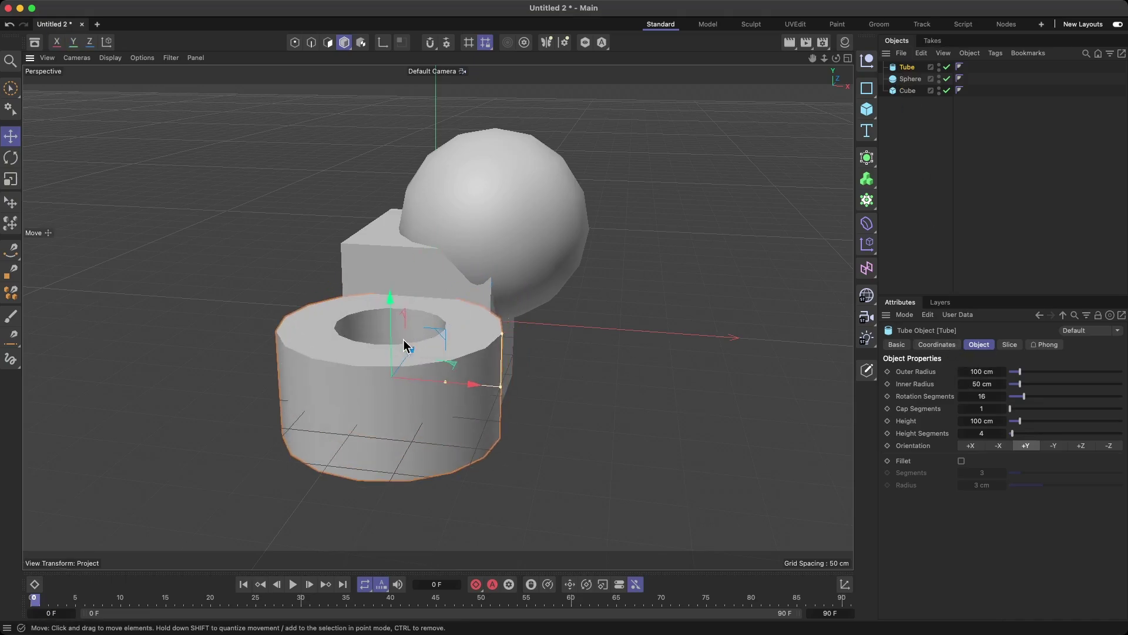
Set the tube's pitch rotation to 90°
click(938, 344)
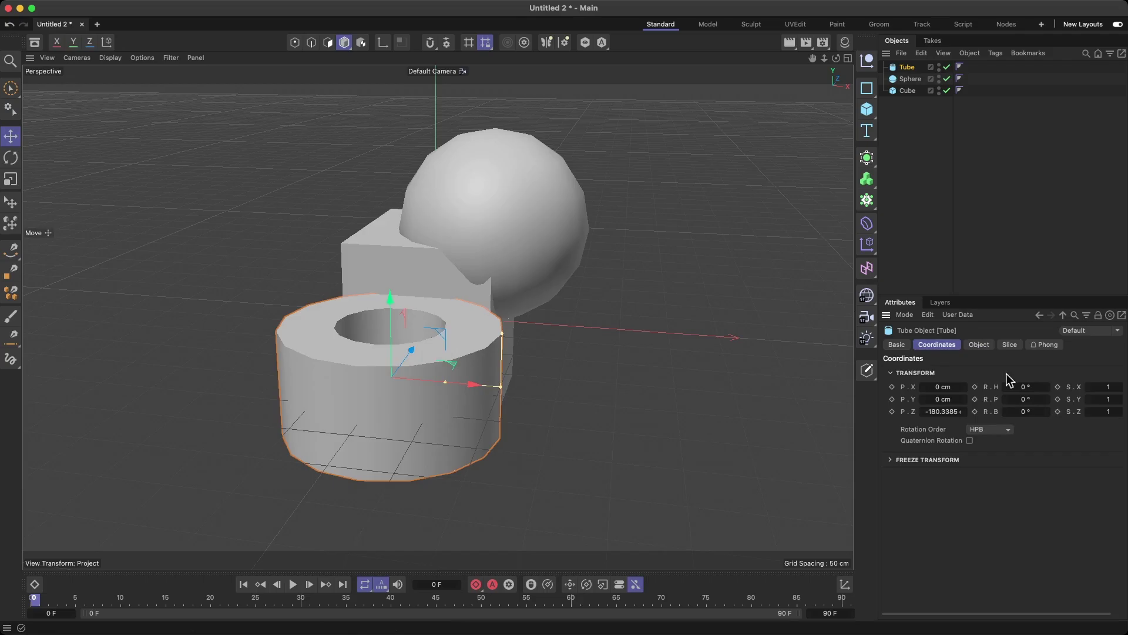
click(1040, 398)
text(90)
key(Return)
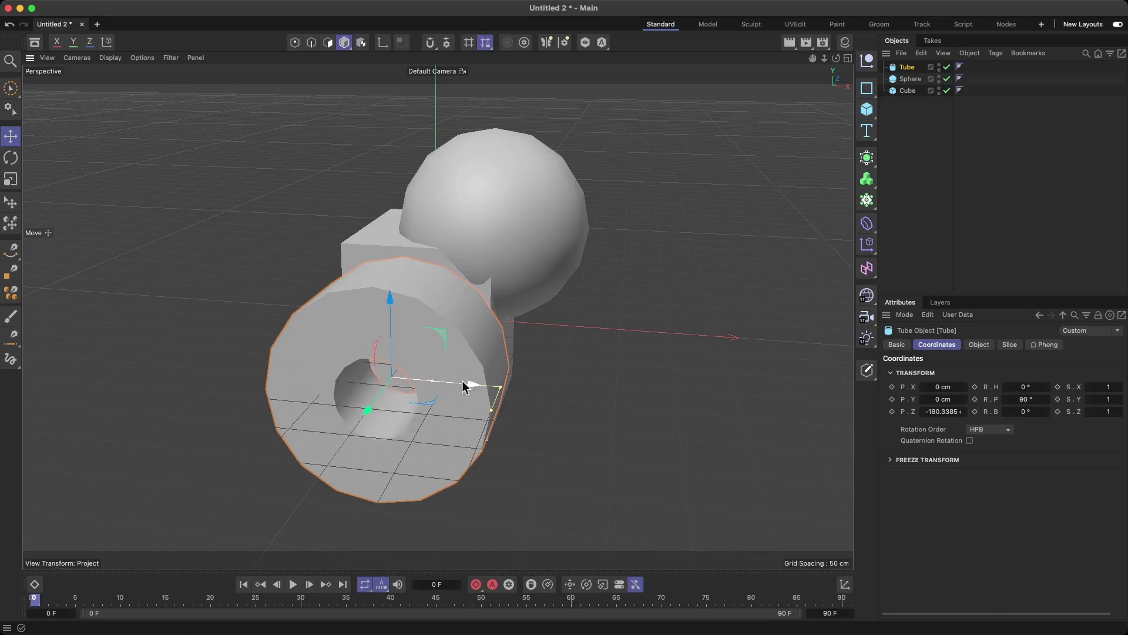
Shrink the tube's radius and move it against the cube's face, to about -112 cm in Z and -31 cm in Y
drag(497, 388, 371, 311)
key(super+z)
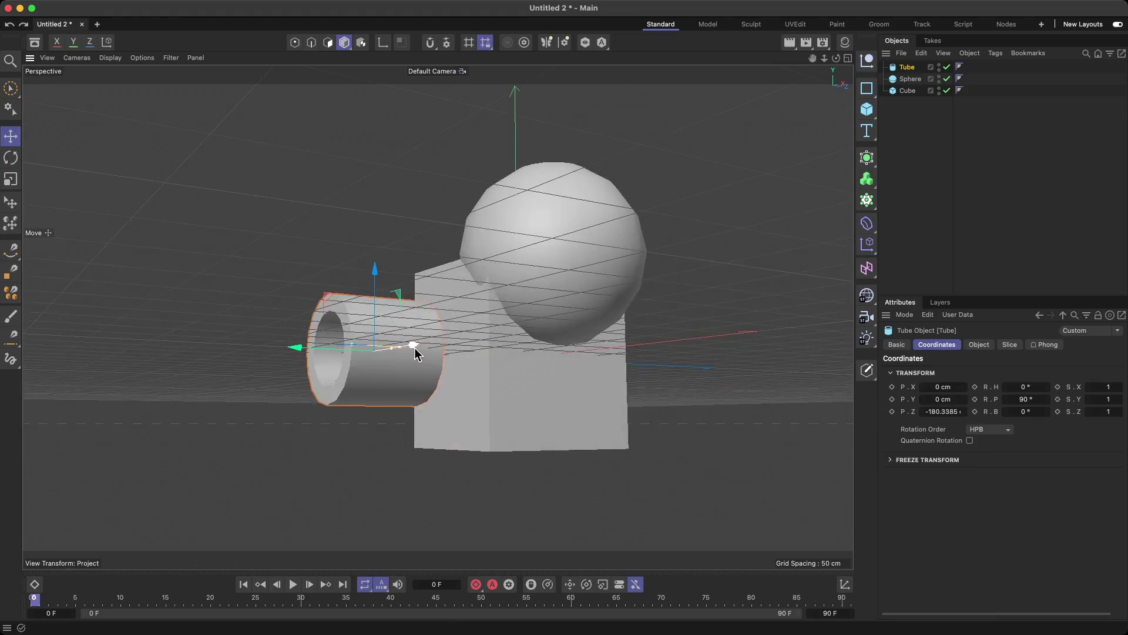
alt+drag(448, 361, 461, 390)
drag(328, 372, 355, 363)
alt+drag(355, 364, 540, 382)
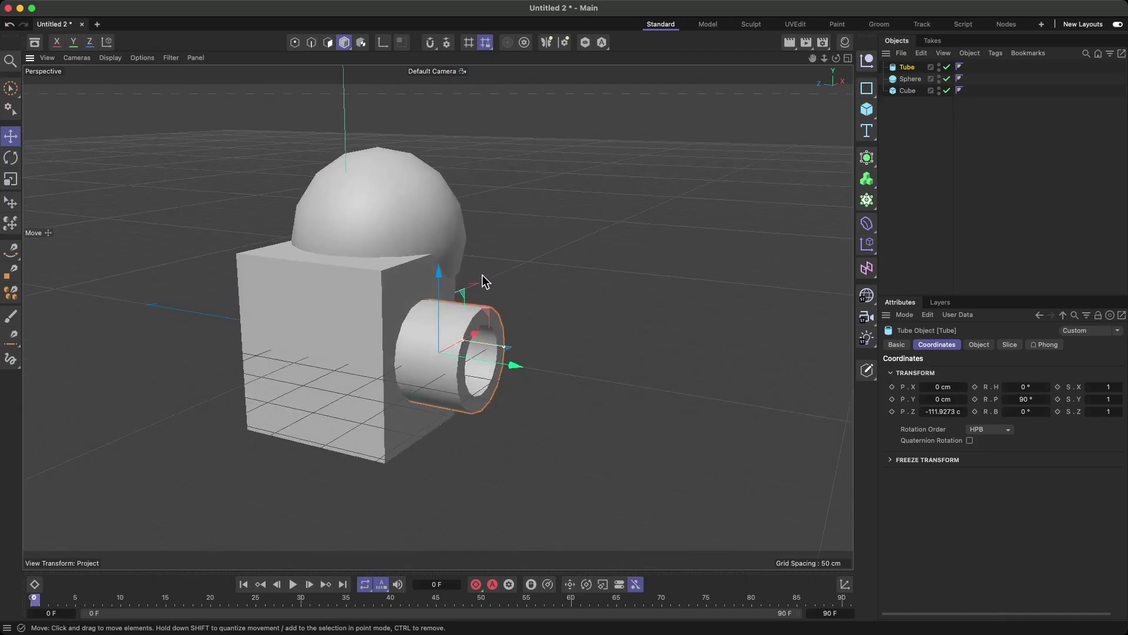
drag(439, 271, 438, 297)
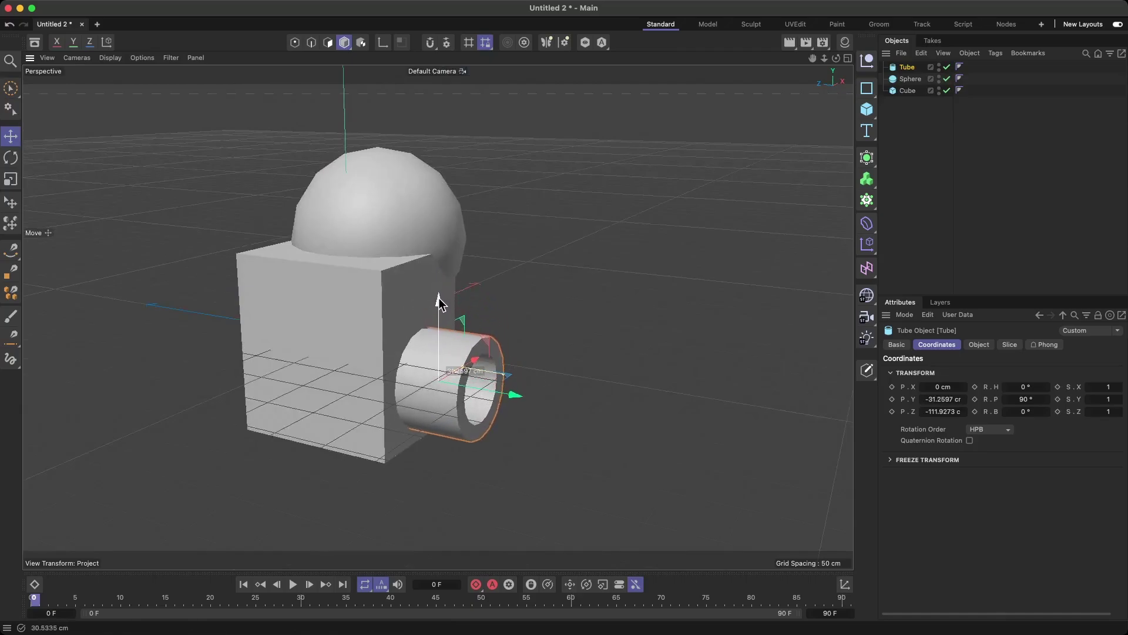
Rotate the tube so its open end tilts upward, and shift it up along its own axis on the cube's face
key(r)
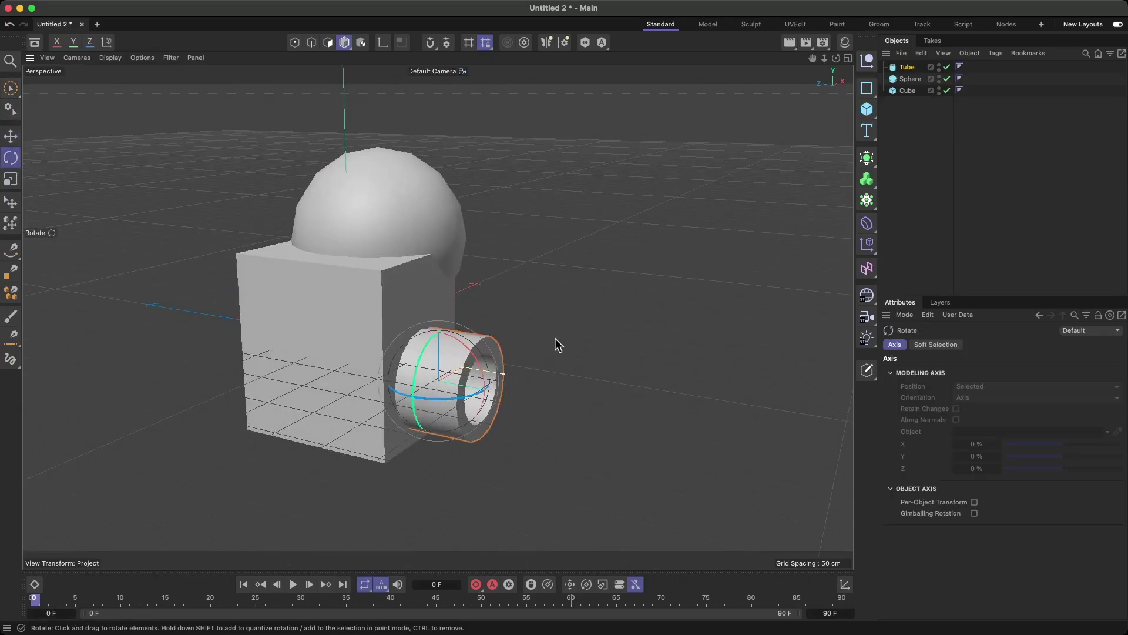
drag(482, 372, 470, 349)
alt+drag(473, 352, 529, 329)
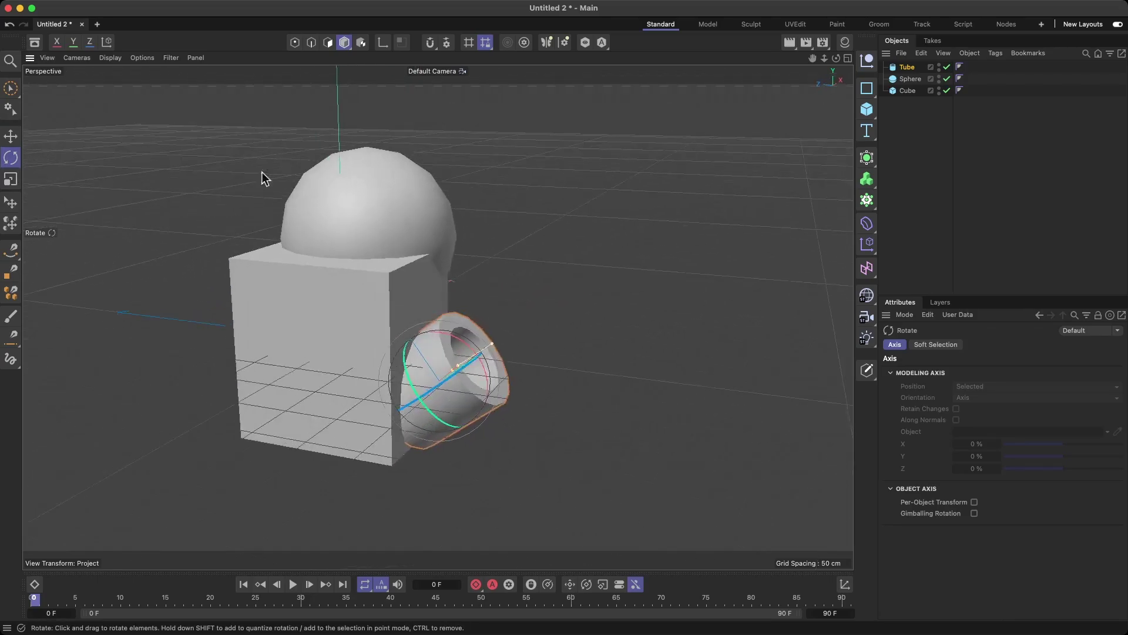
key(e)
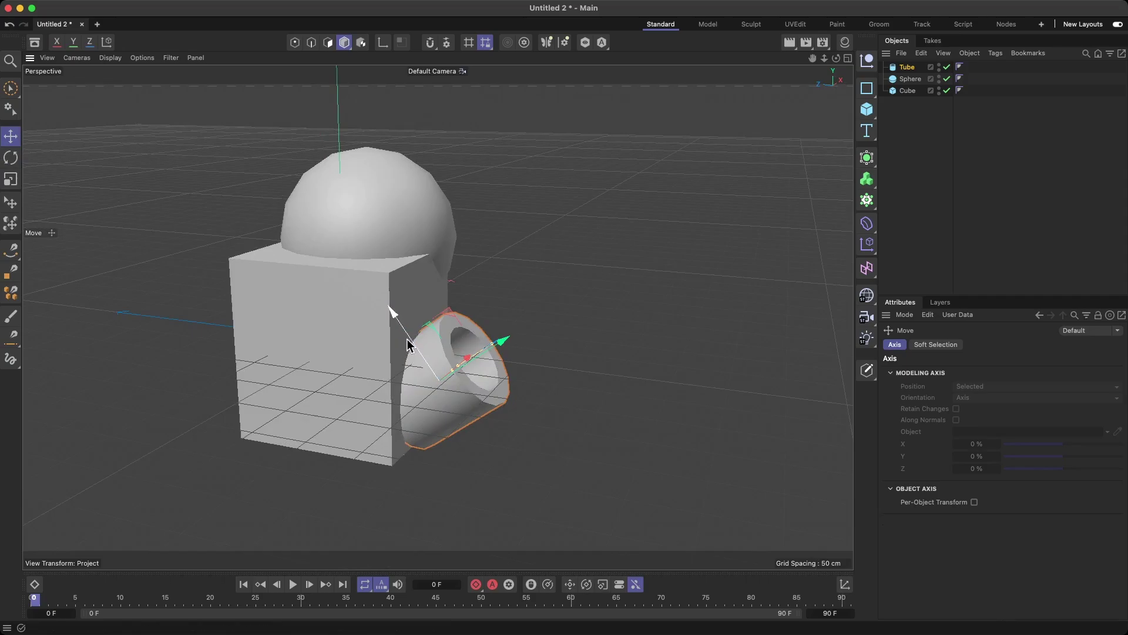
drag(410, 345, 382, 296)
Examine the arrangement of cube, sphere and tube from several viewing angles
alt+drag(592, 327, 460, 330)
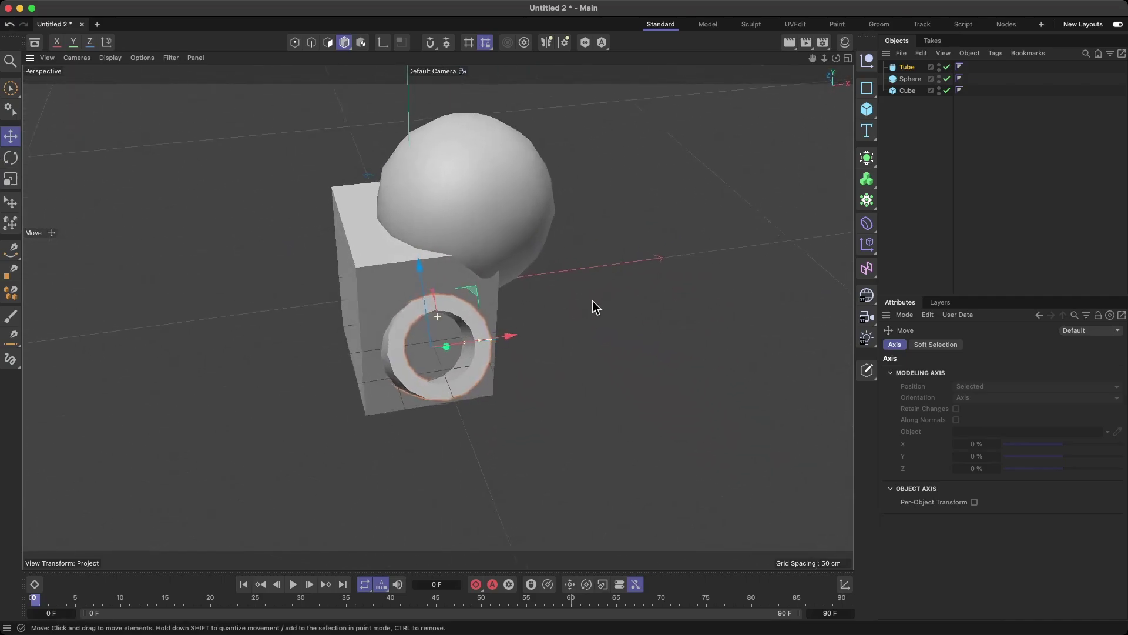
alt+drag(593, 301, 647, 254)
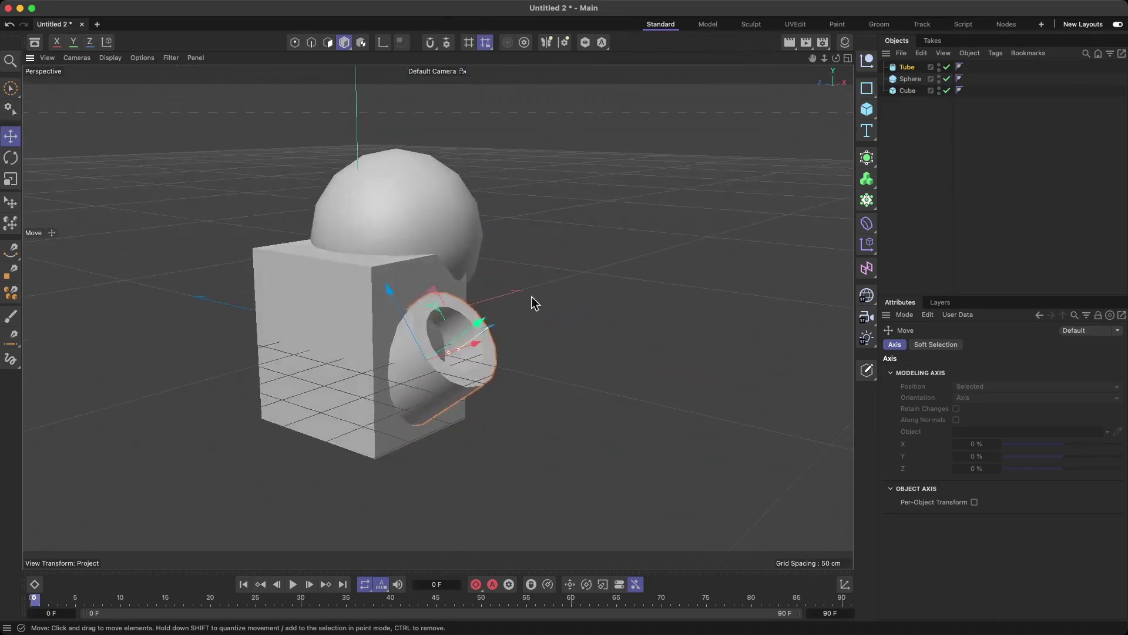
drag(812, 57, 885, 46)
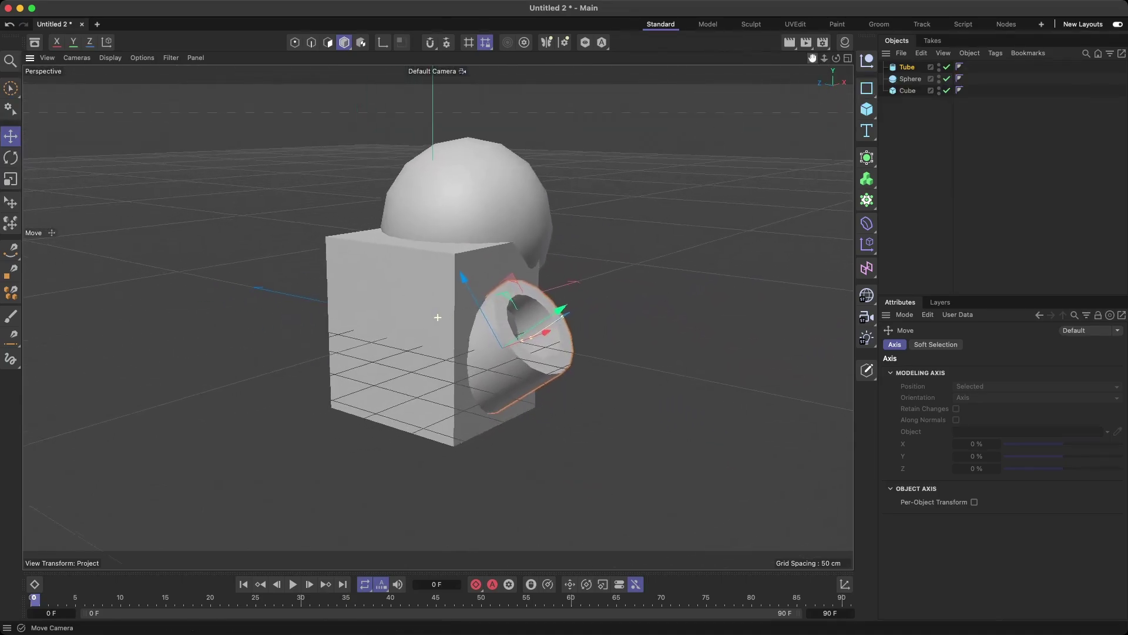
alt+drag(680, 206, 502, 199)
alt+drag(567, 216, 635, 213)
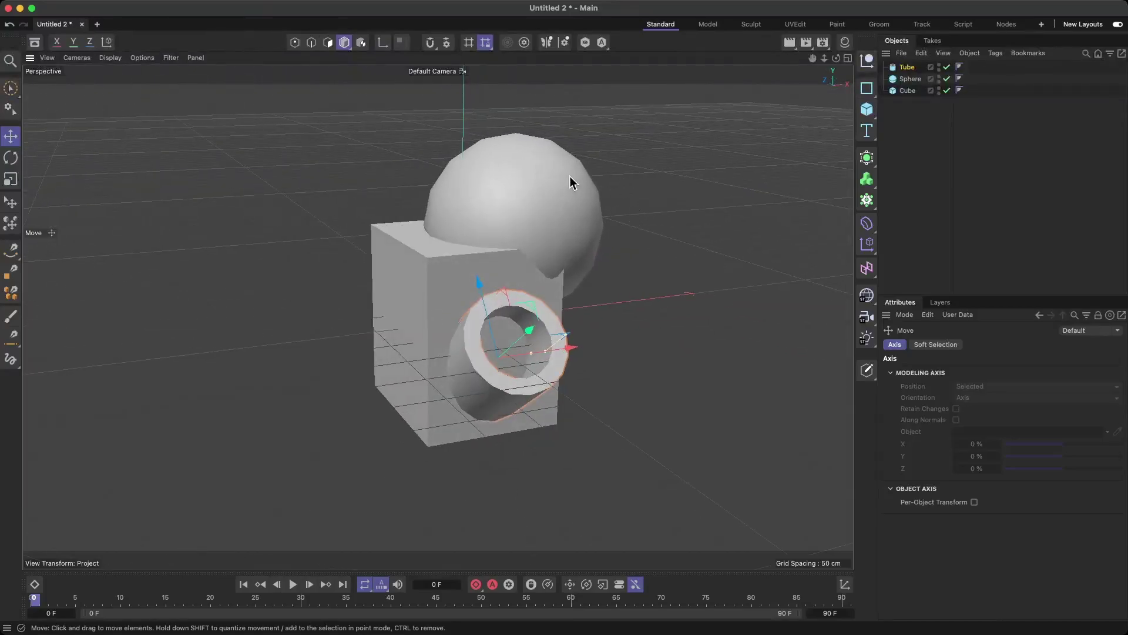
alt+drag(699, 200, 665, 193)
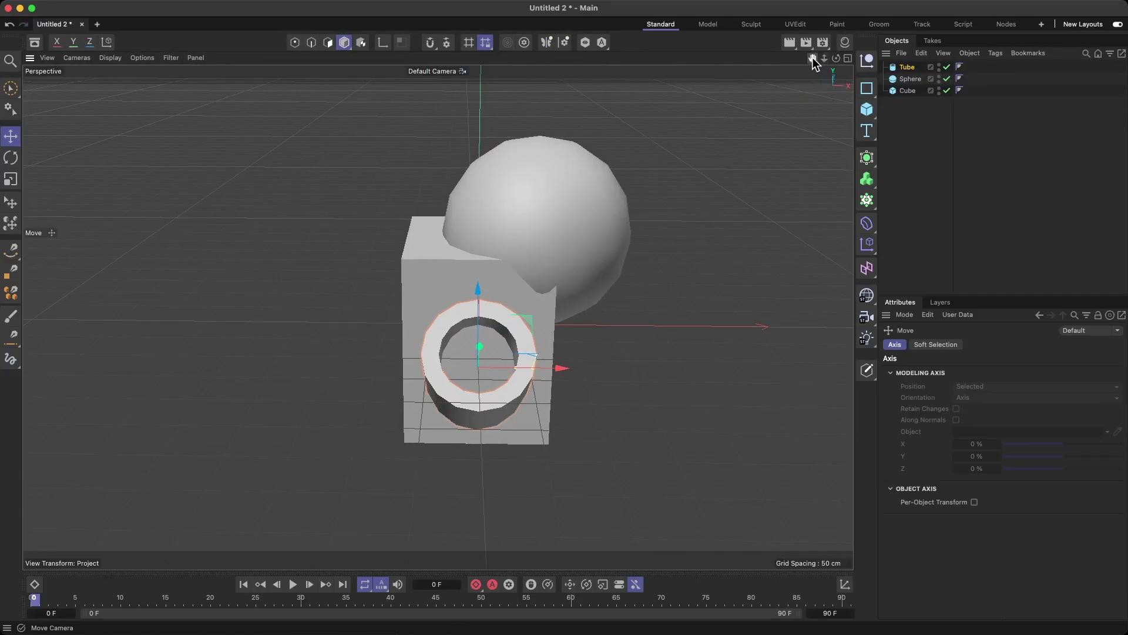
drag(813, 58, 723, 58)
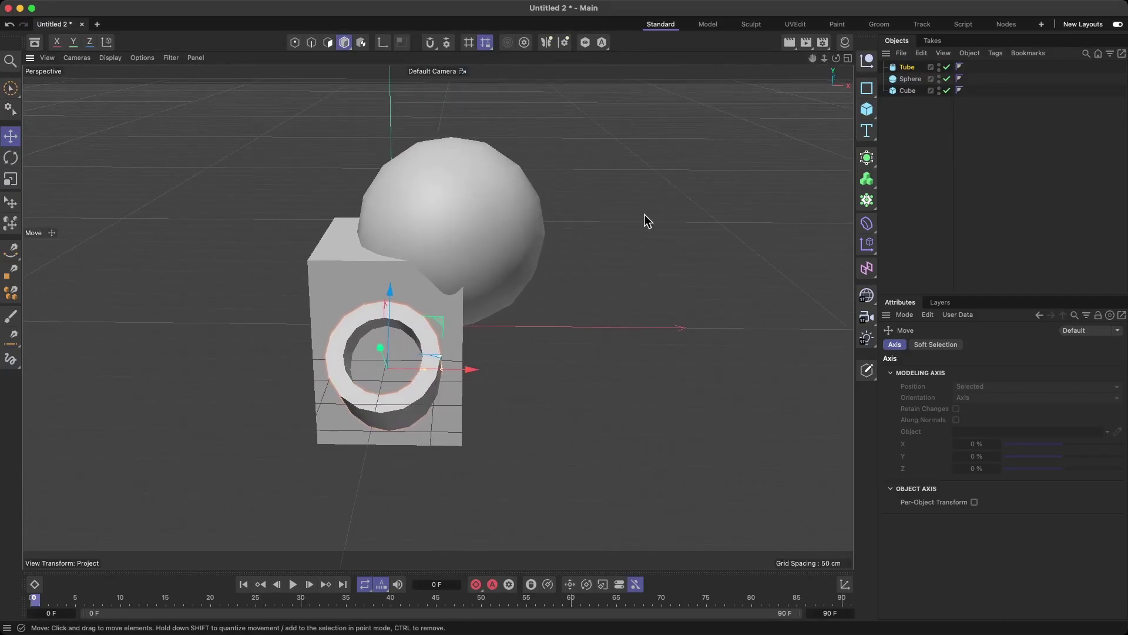
mouse_move(645, 214)
alt+mouse_down()
mouse_move(493, 212)
mouse_move(662, 210)
mouse_move(645, 222)
alt+mouse_up()
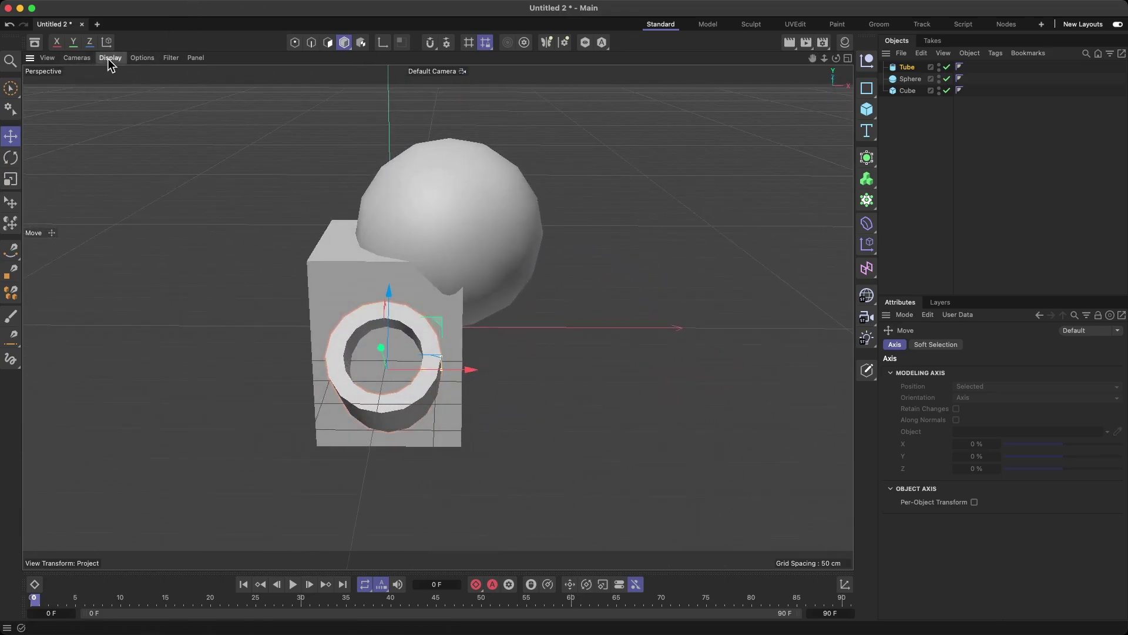
Display the objects shaded with their polygon edge lines and inspect the meshes up close
key(n)
key(b)
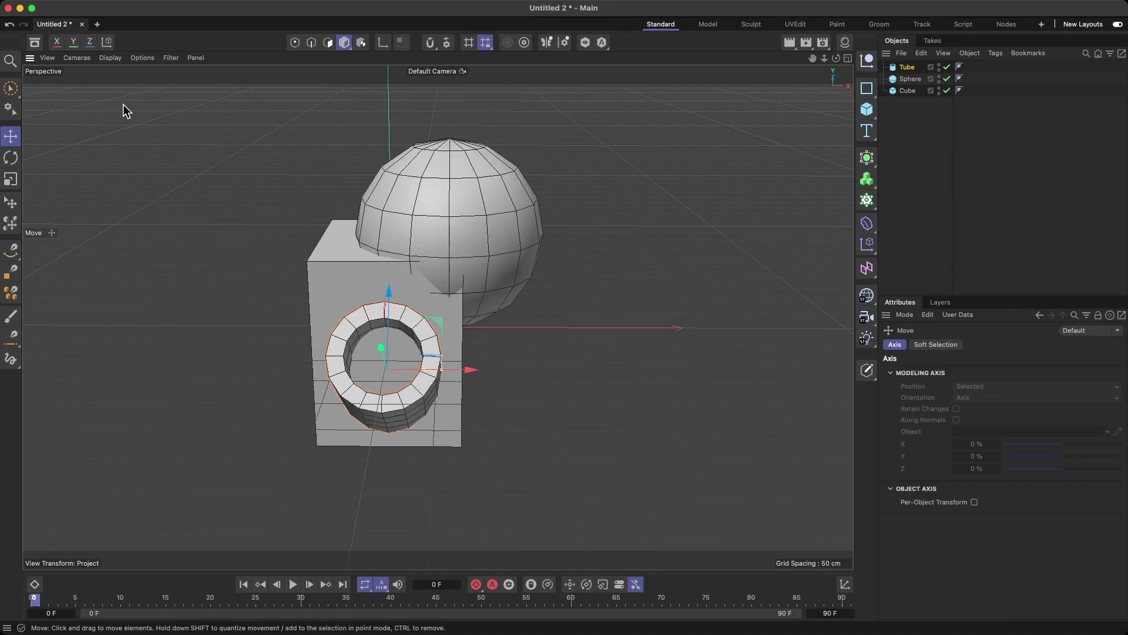
alt+drag(617, 245, 493, 252)
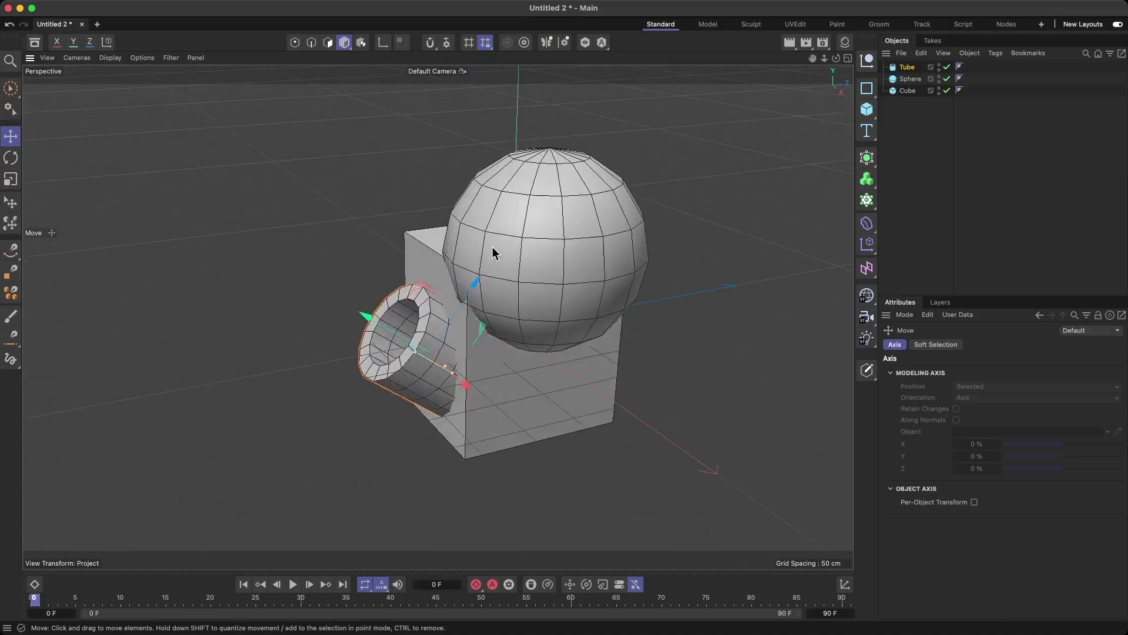
alt+right_drag(493, 251, 598, 173)
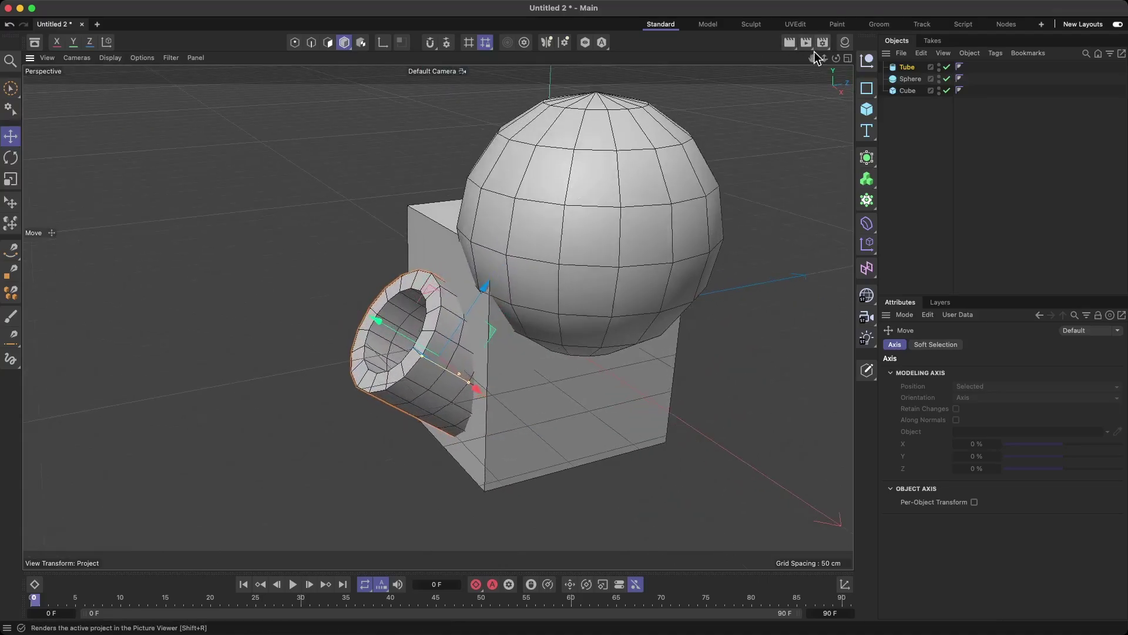
drag(813, 58, 715, 61)
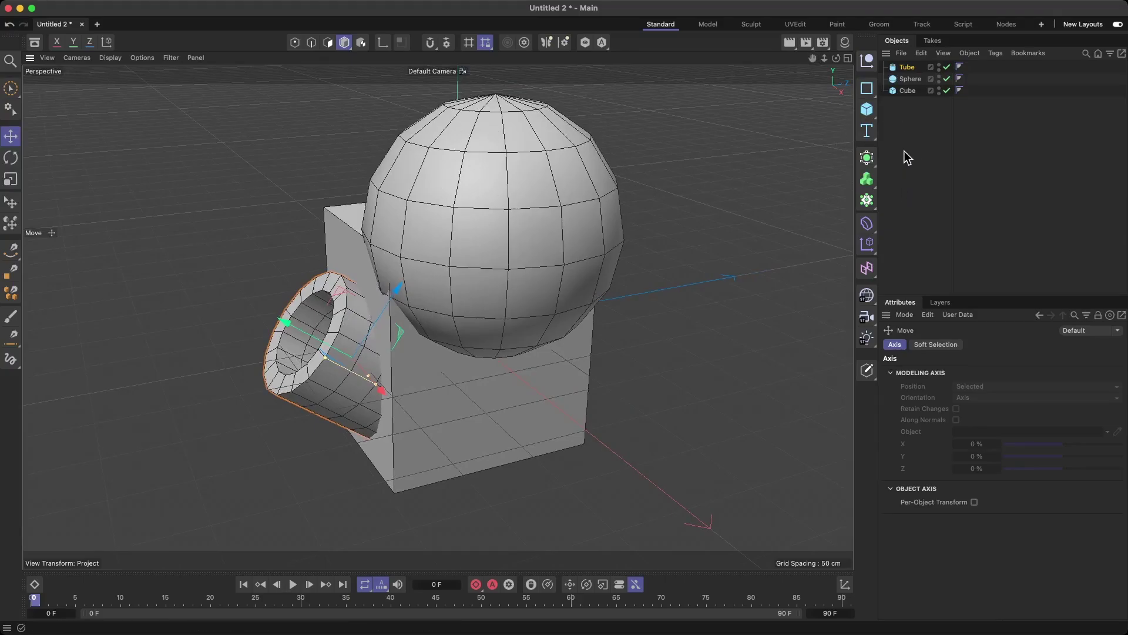
Select the tube, sphere and cube together, and clear the selection
click(905, 71)
shift+click(906, 92)
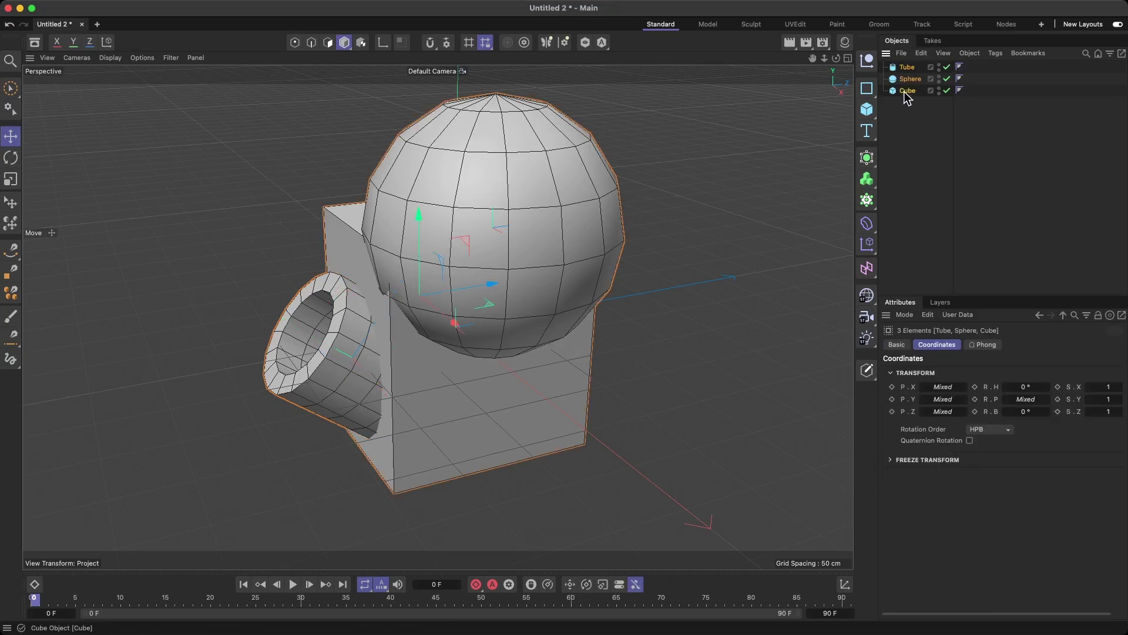
click(933, 150)
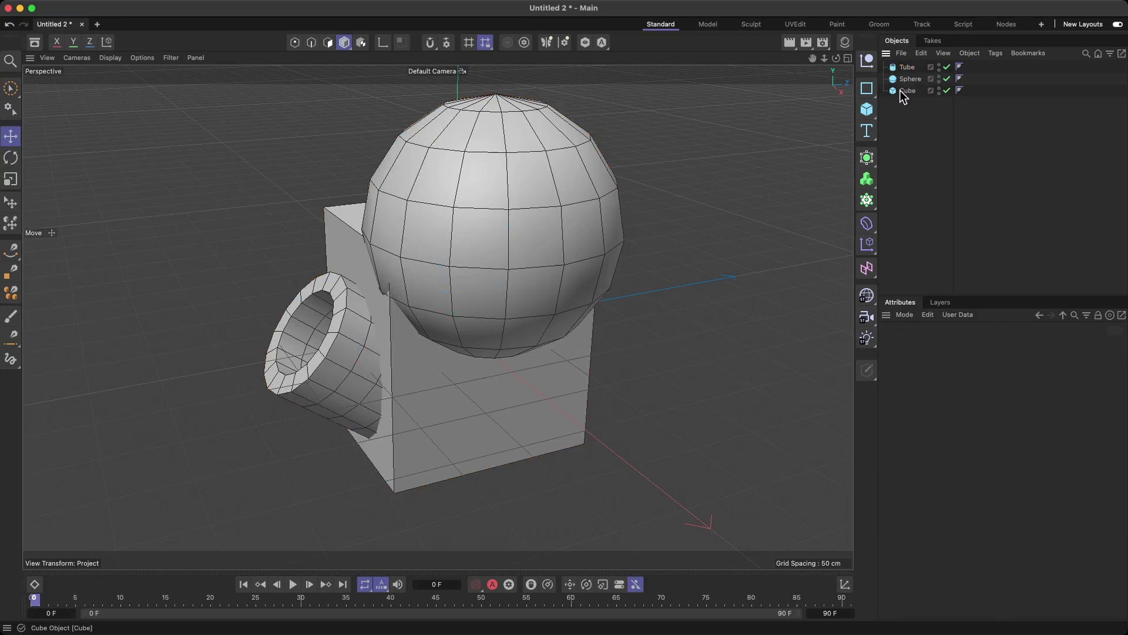
Try to shift the cube away from the origin, and undo the move
click(902, 91)
alt+drag(758, 203, 714, 202)
drag(813, 59, 826, 66)
key(super+z)
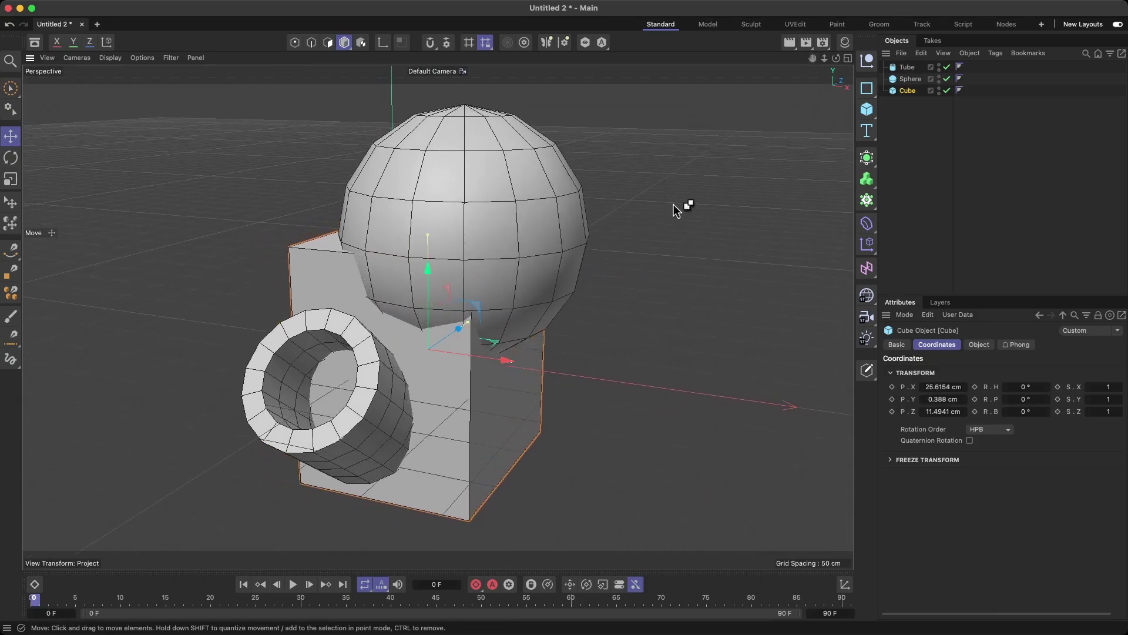
key(super+shift+z)
alt+drag(655, 252, 598, 251)
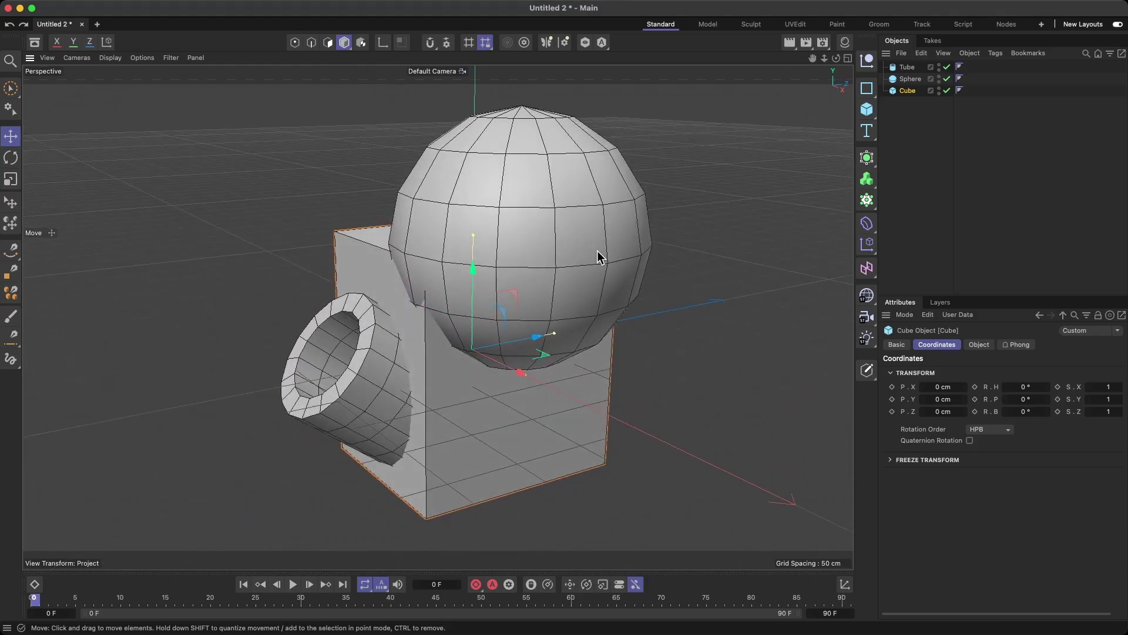
Try the sphere with 6 segments, and raise its segment count to 57
click(911, 79)
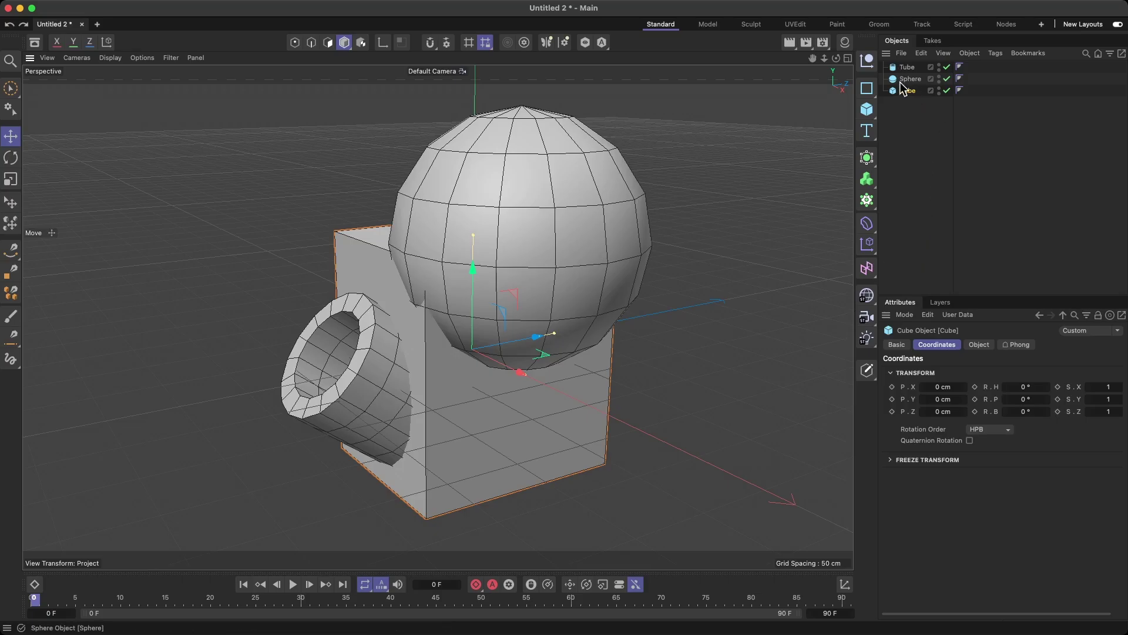
click(980, 345)
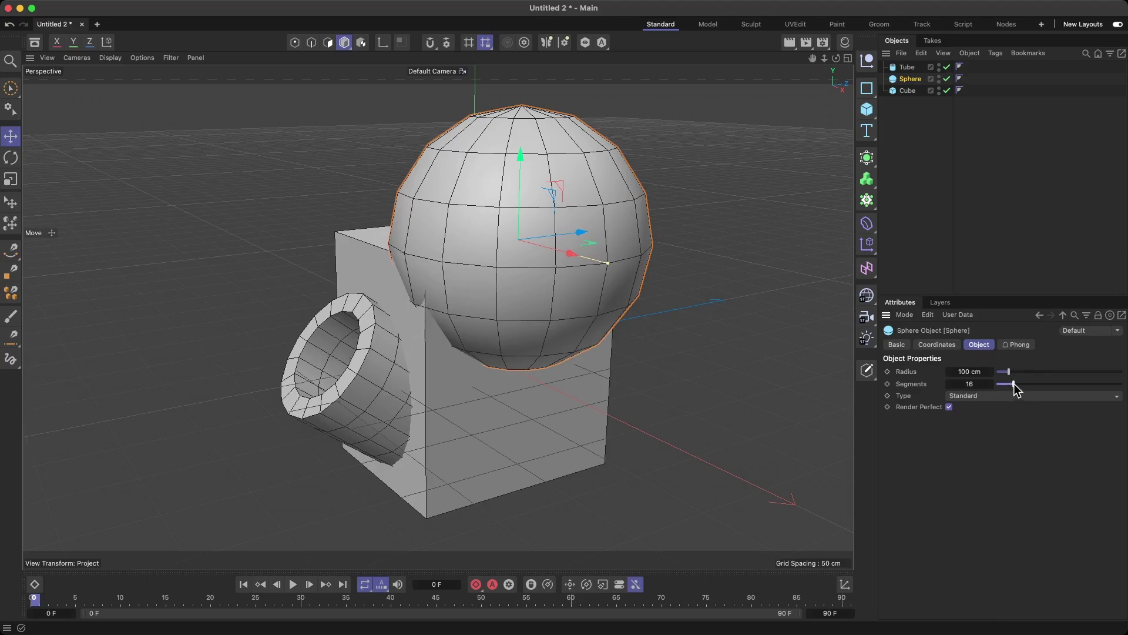
mouse_move(1013, 383)
mouse_down()
mouse_move(1091, 385)
mouse_move(1002, 386)
mouse_up()
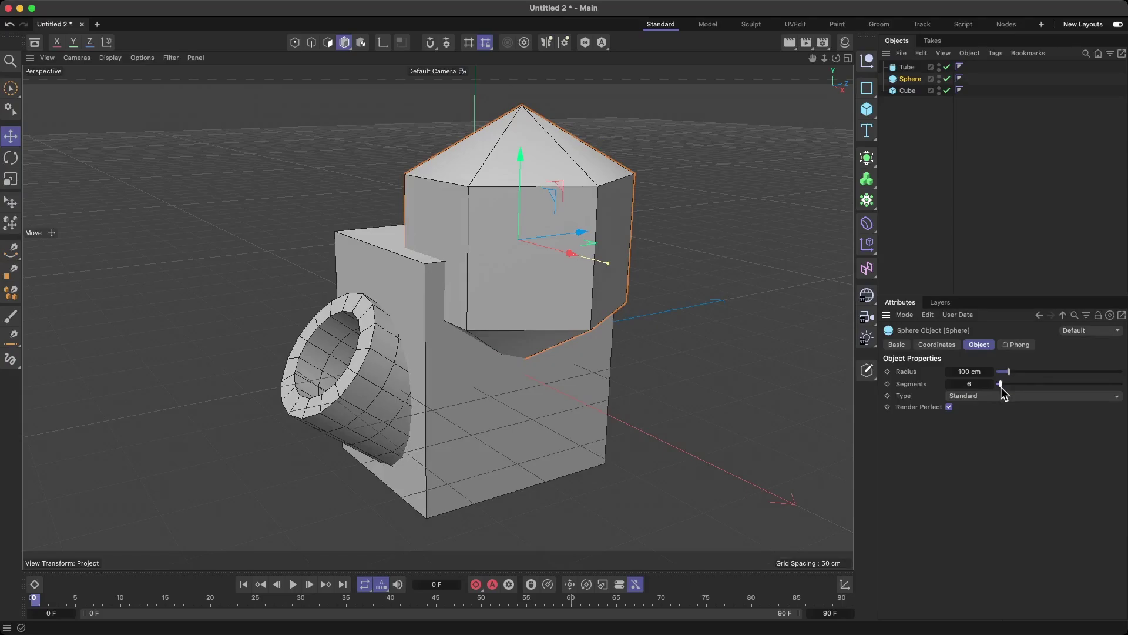
drag(1000, 386, 1067, 386)
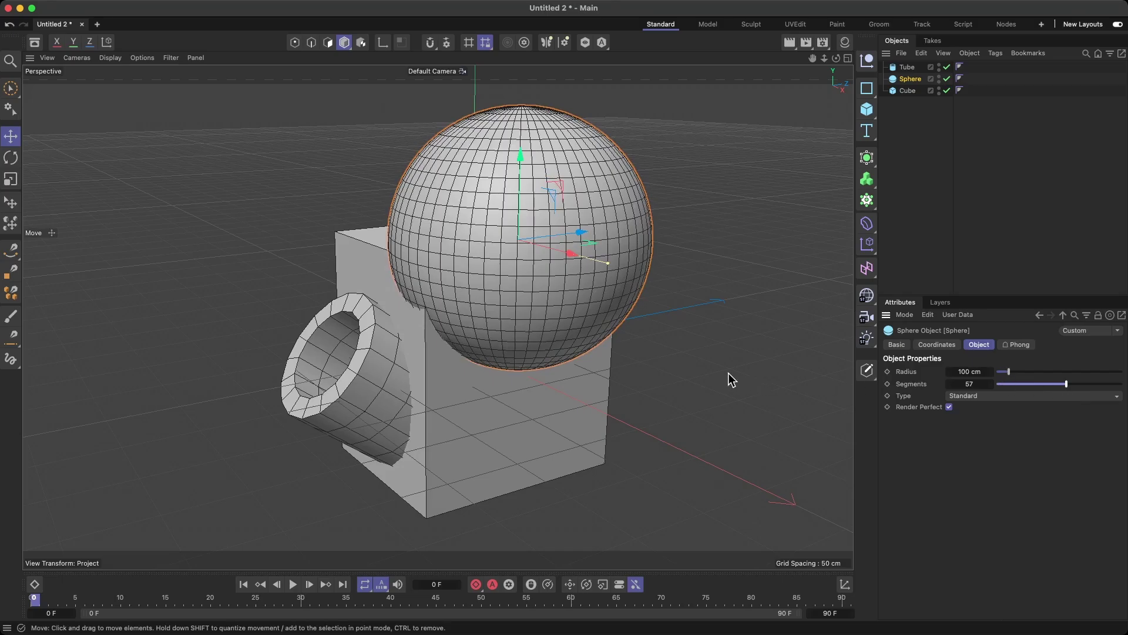
mouse_move(728, 372)
alt+mouse_down()
mouse_move(792, 367)
mouse_move(688, 365)
mouse_move(660, 352)
mouse_move(750, 376)
alt+mouse_up()
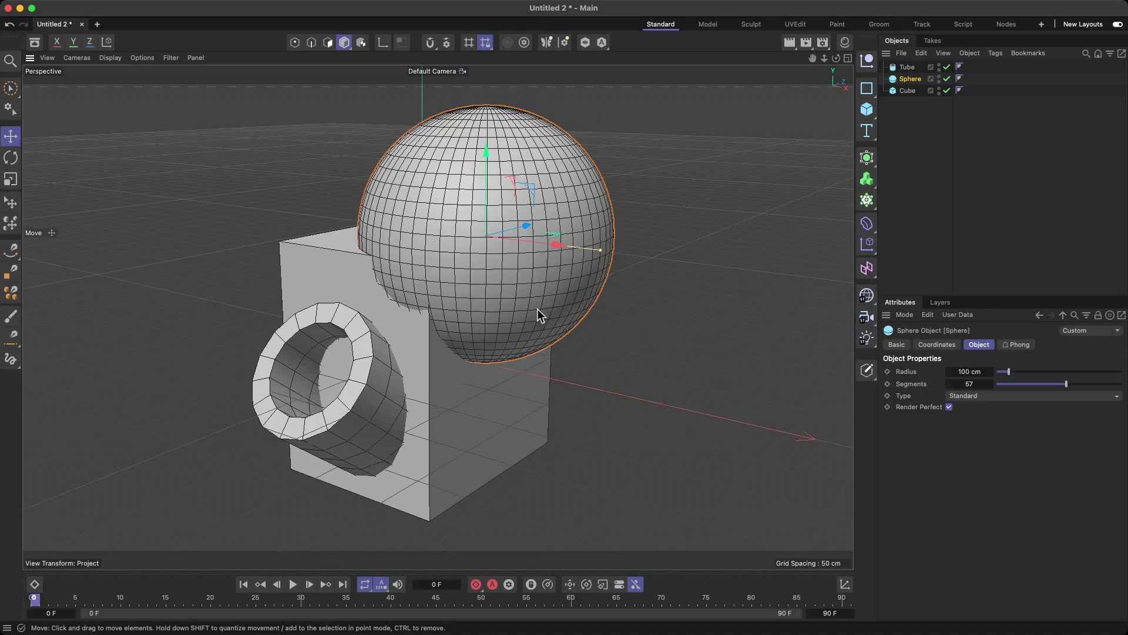
alt+drag(537, 308, 618, 288)
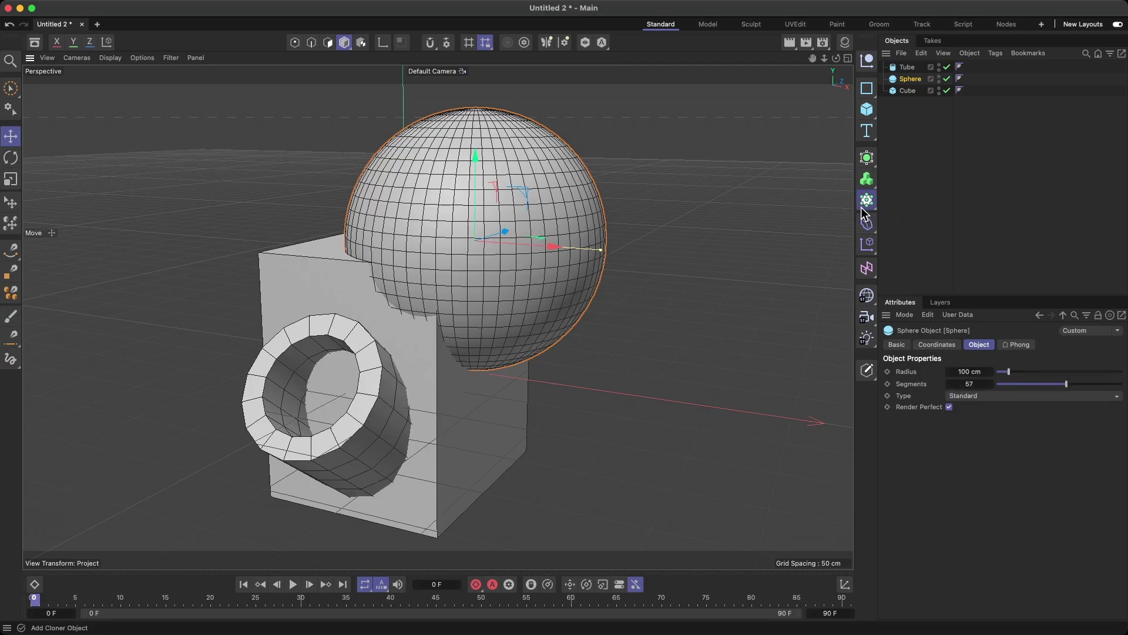
Add a MoExtrude deformer and make it a child of the sphere
drag(866, 200, 929, 371)
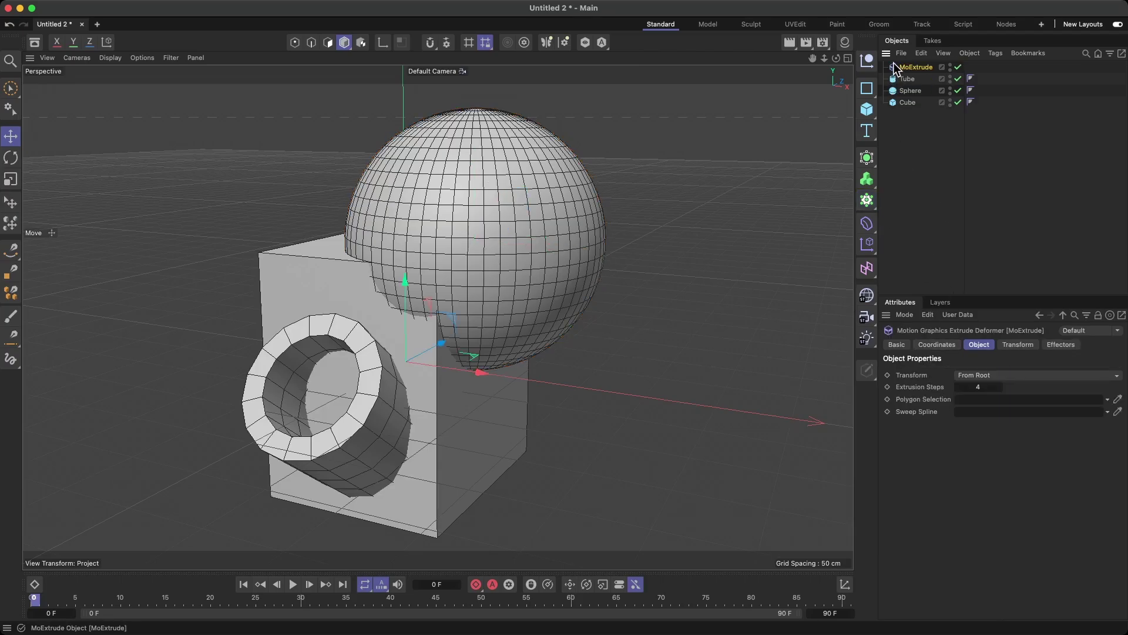
drag(900, 67, 913, 89)
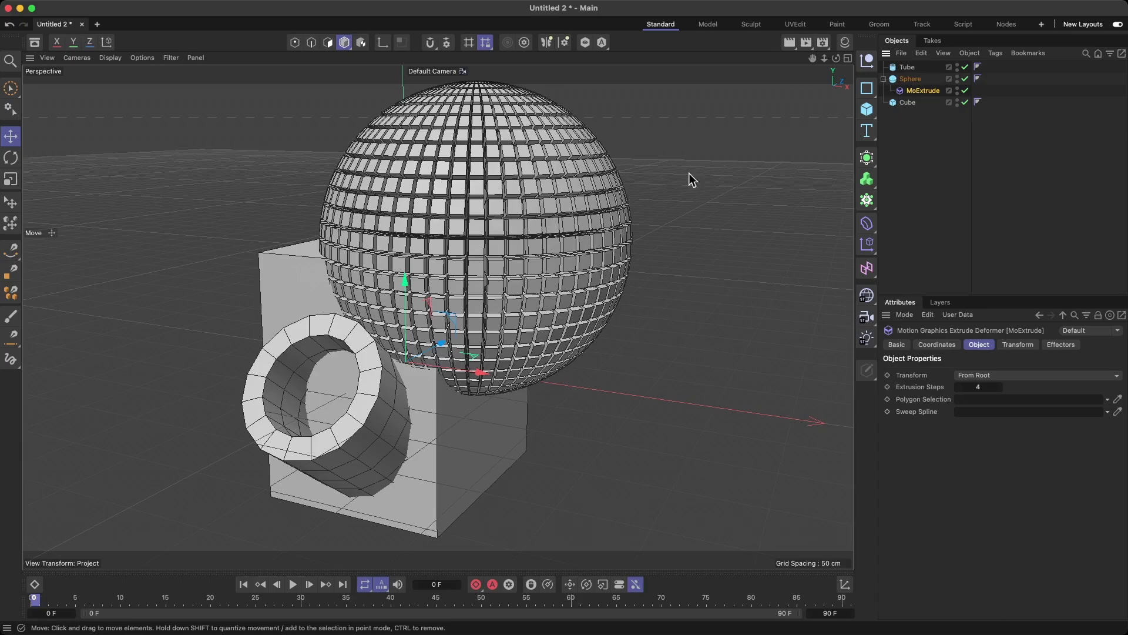
drag(812, 58, 617, 219)
mouse_move(489, 292)
alt+mouse_down()
mouse_move(509, 245)
mouse_move(589, 276)
mouse_move(493, 284)
alt+mouse_up()
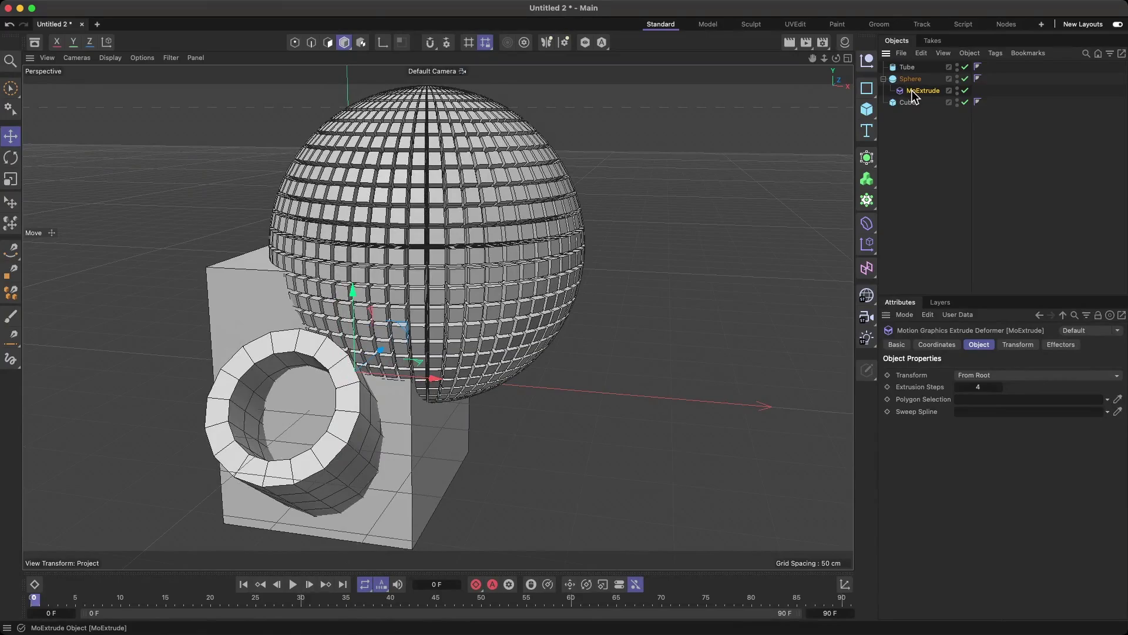
drag(912, 90, 914, 74)
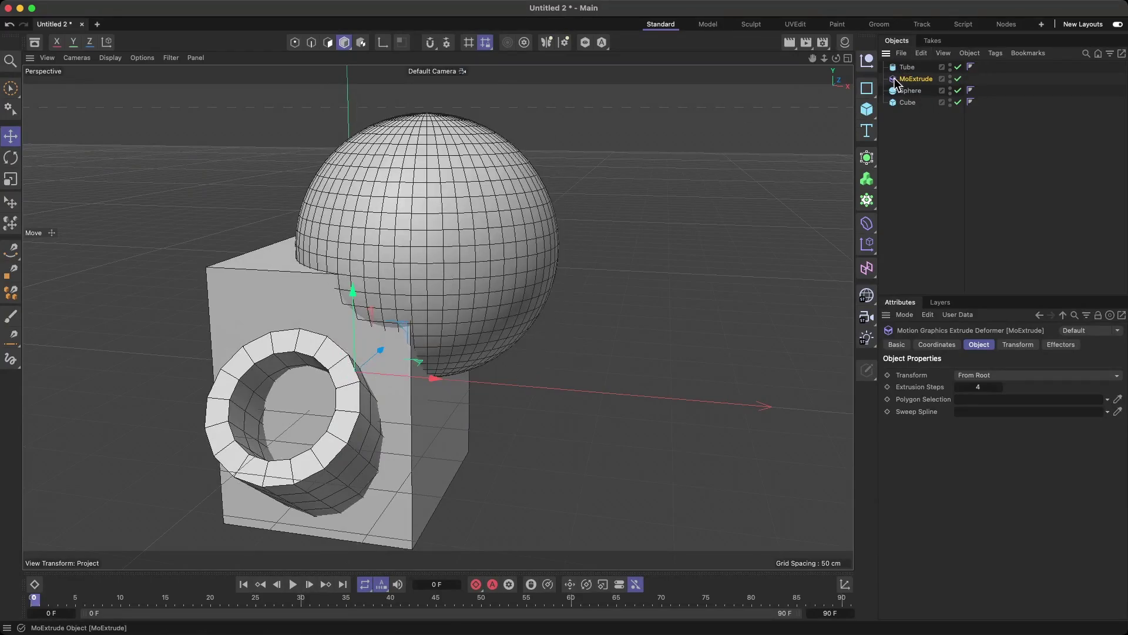
drag(915, 78, 908, 90)
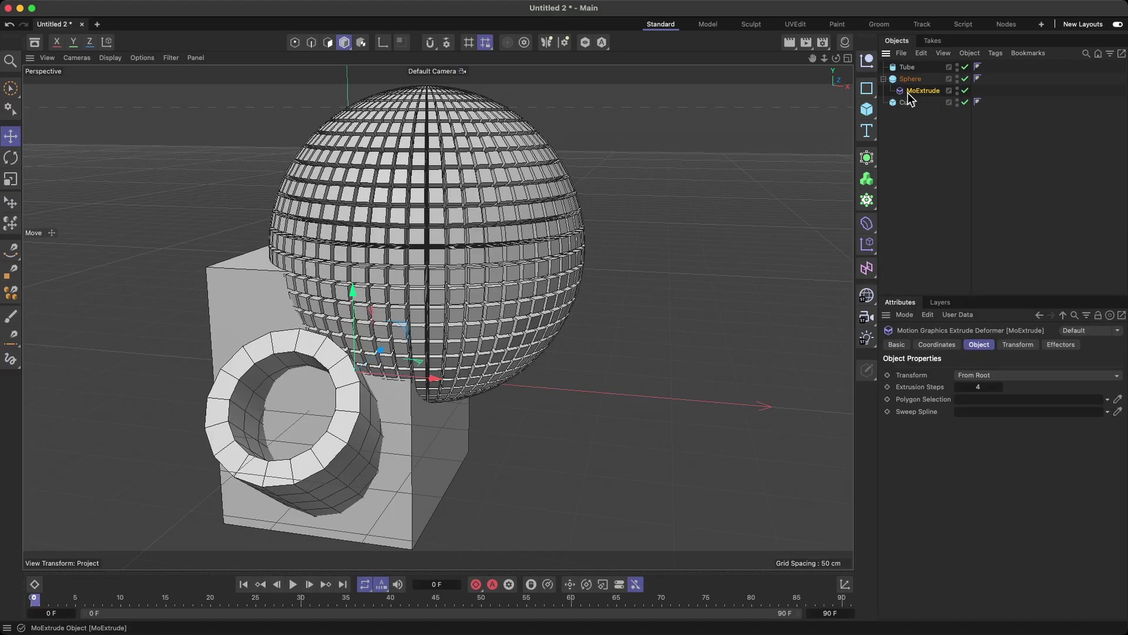
Take the MoExtrude out of the sphere and place it above the tube in the object hierarchy
drag(812, 58, 816, 63)
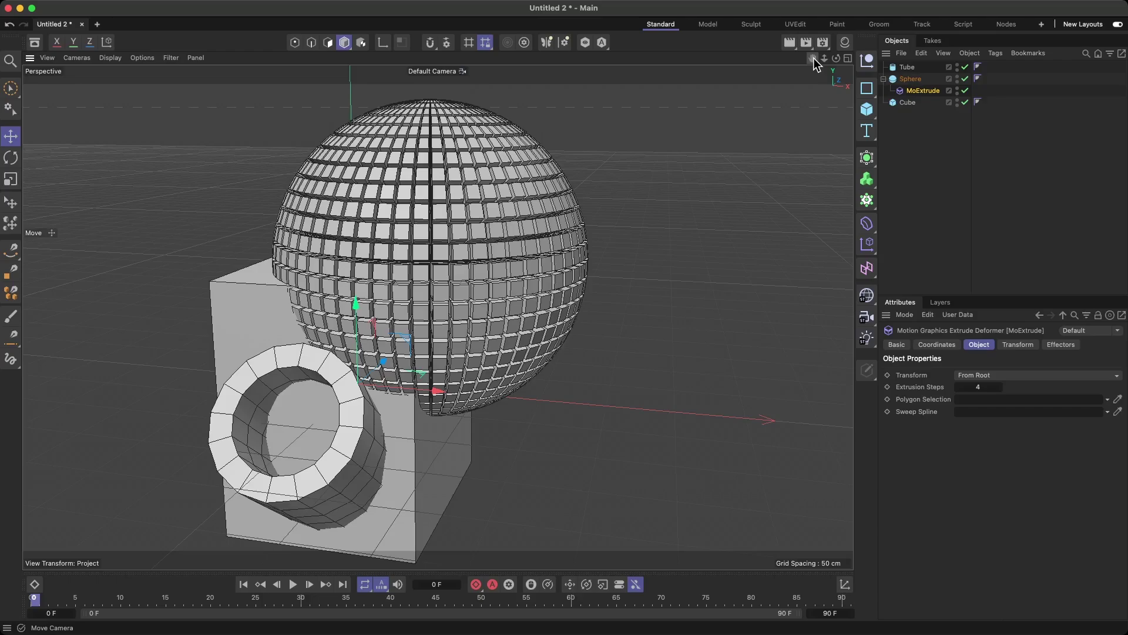
scroll(511, 241, down, 1)
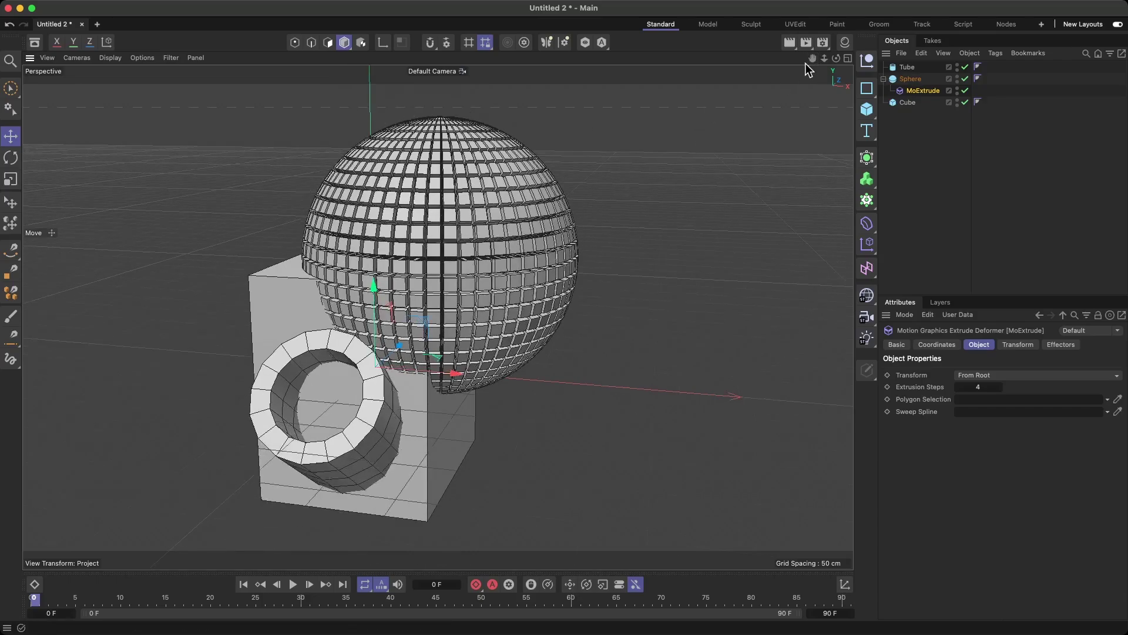
mouse_move(812, 59)
mouse_down()
mouse_move(850, 61)
mouse_move(810, 55)
mouse_up()
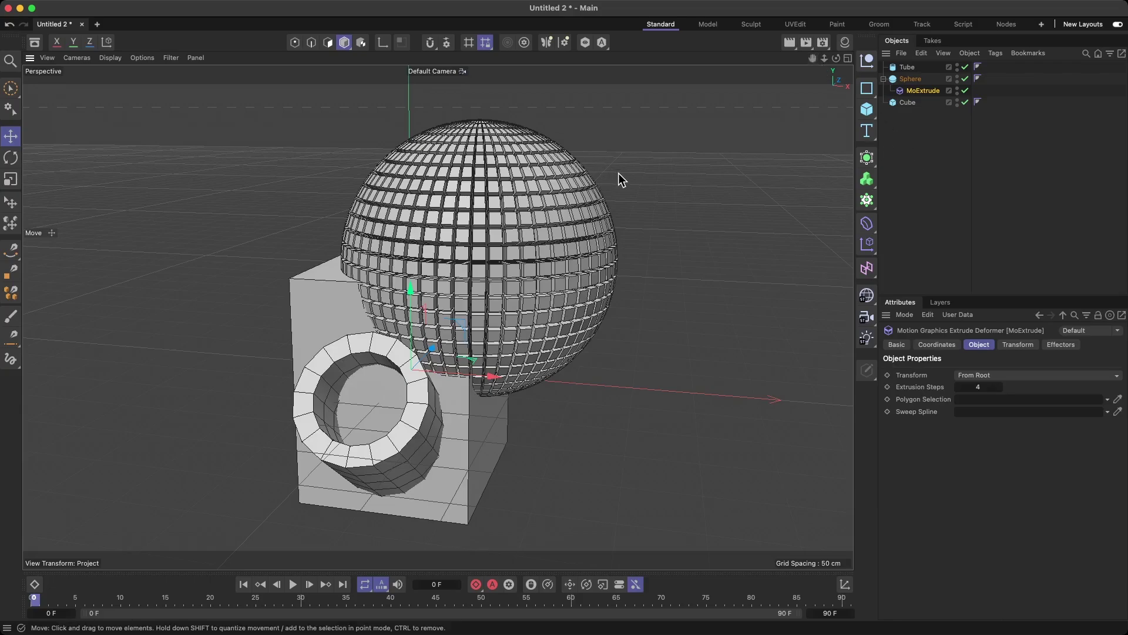
alt+drag(621, 180, 653, 174)
drag(919, 91, 908, 69)
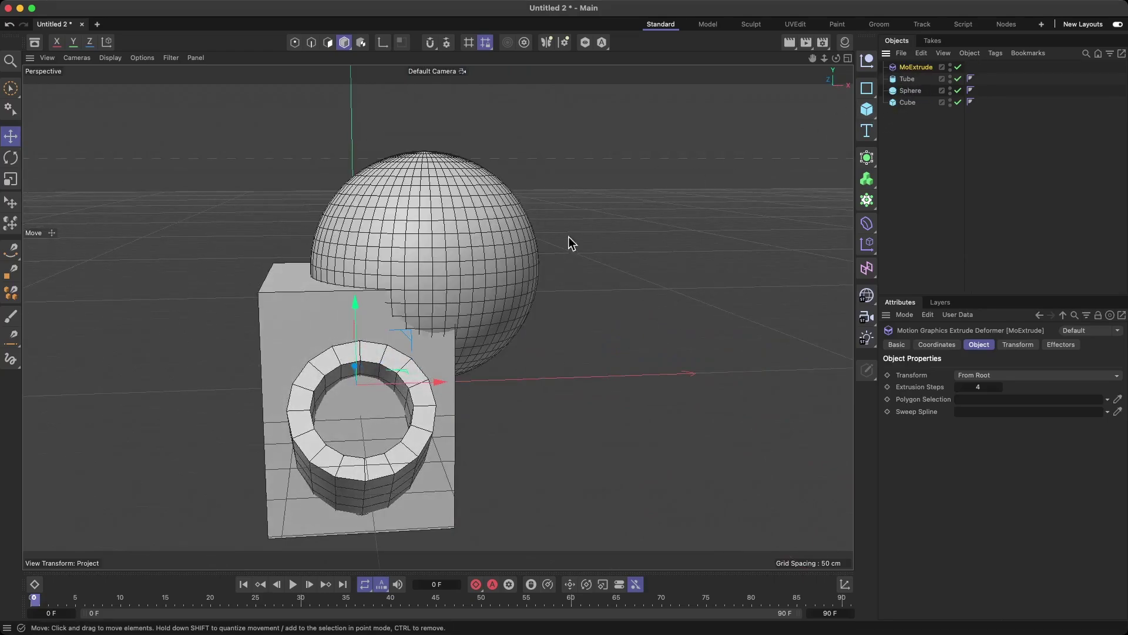
Reduce the sphere's segments to 19
click(905, 80)
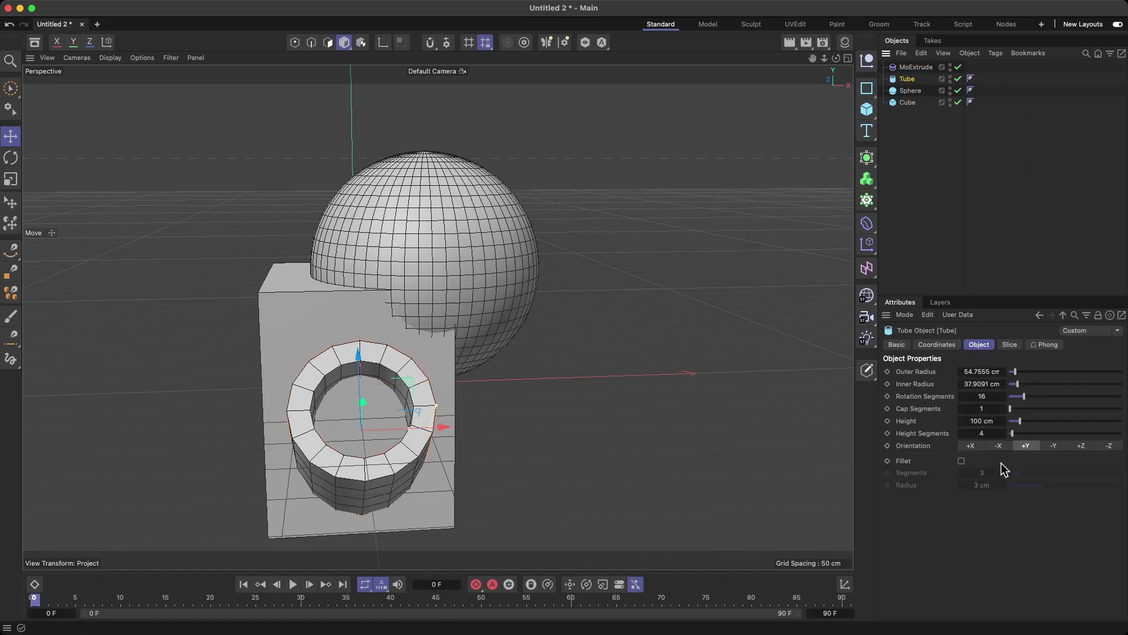
click(910, 92)
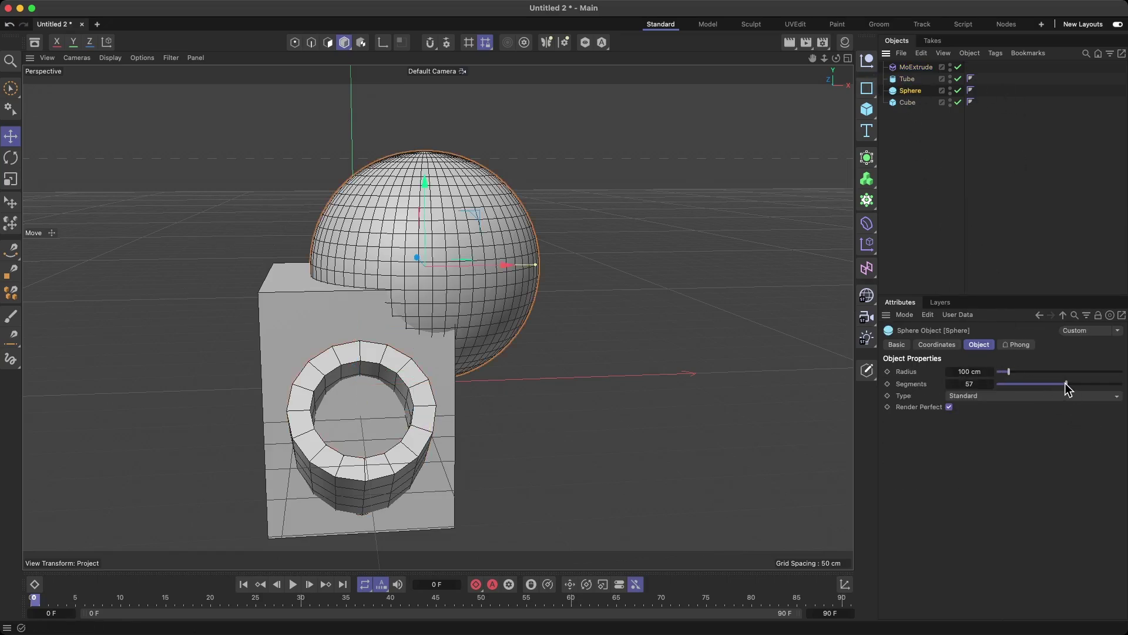
drag(1064, 383, 1017, 385)
Move the sphere along its X axis so that it stands farther out beside the cube
mouse_move(573, 323)
alt+mouse_down()
mouse_move(405, 322)
mouse_move(552, 330)
alt+mouse_up()
alt+drag(591, 318, 376, 328)
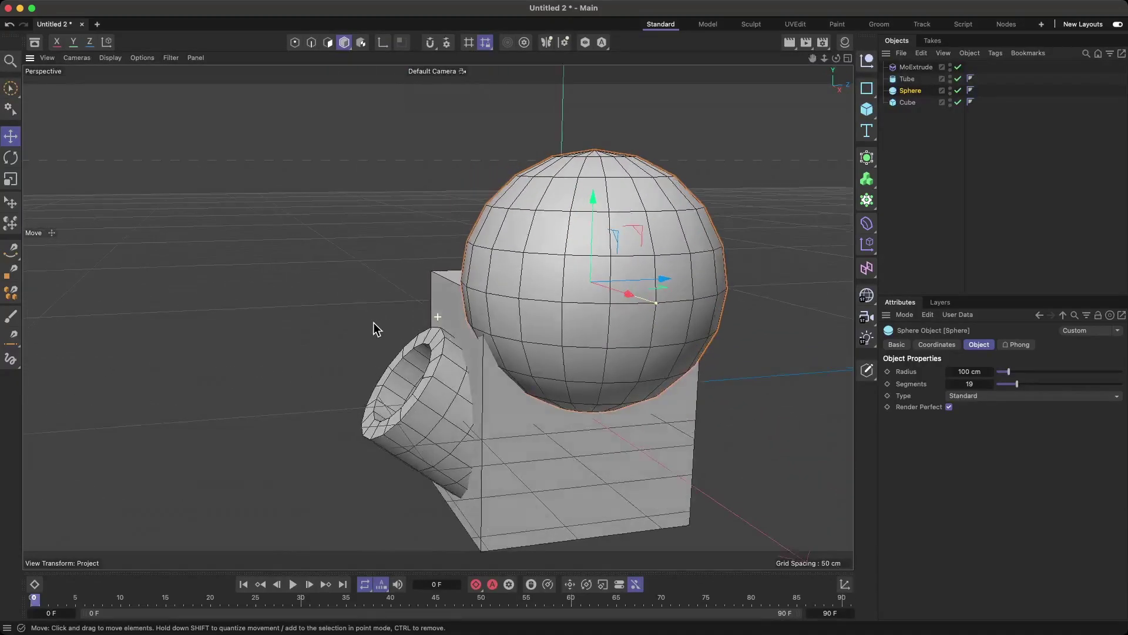
scroll(476, 371, down, 2)
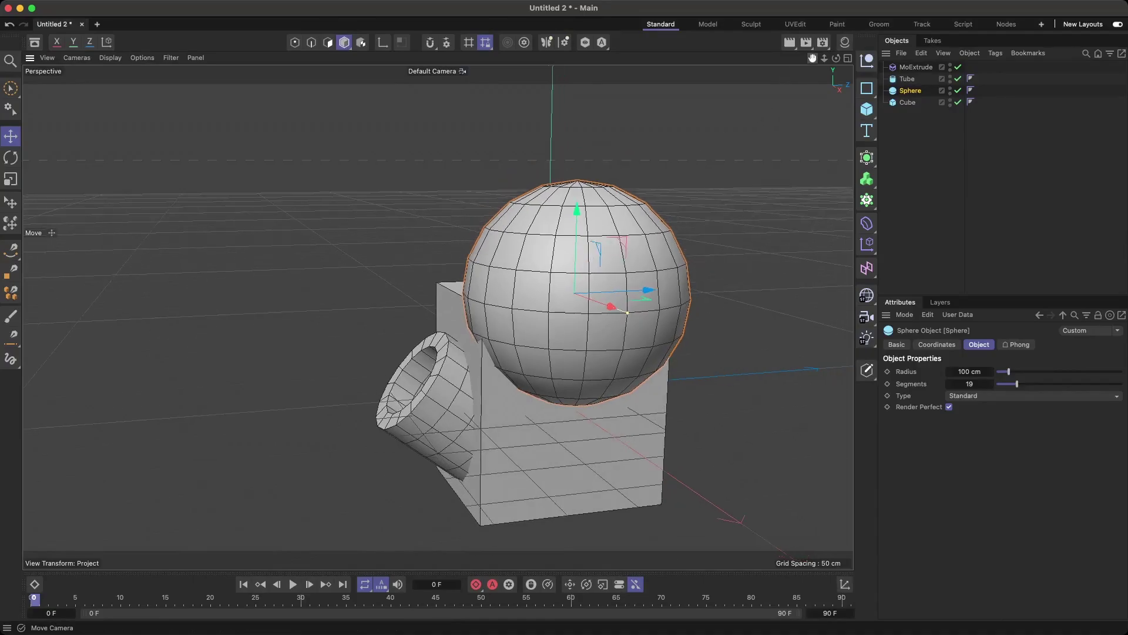
alt+middle_drag(579, 341, 437, 317)
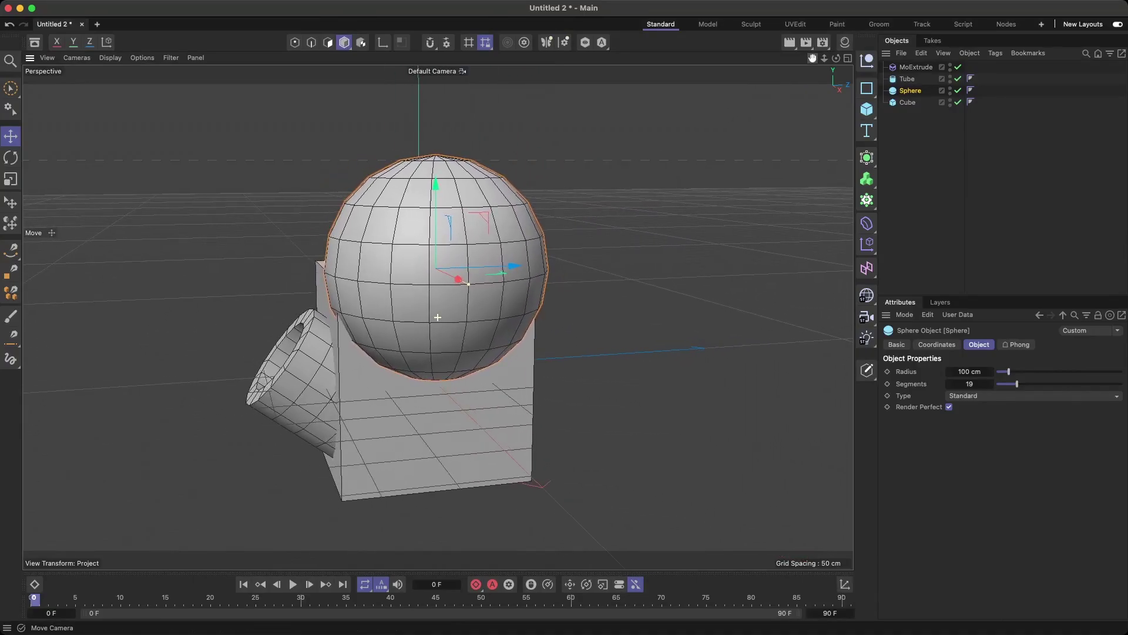
alt+drag(584, 190, 675, 187)
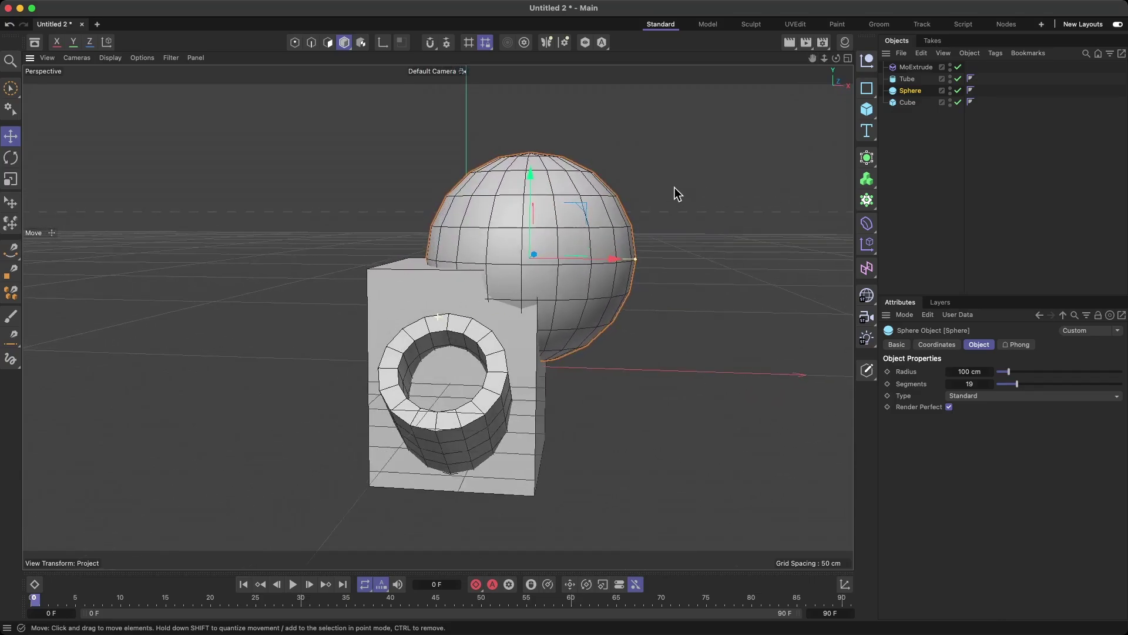
drag(615, 259, 698, 259)
mouse_move(824, 57)
mouse_down()
mouse_move(807, 59)
mouse_move(823, 56)
mouse_move(828, 67)
mouse_move(818, 69)
mouse_up()
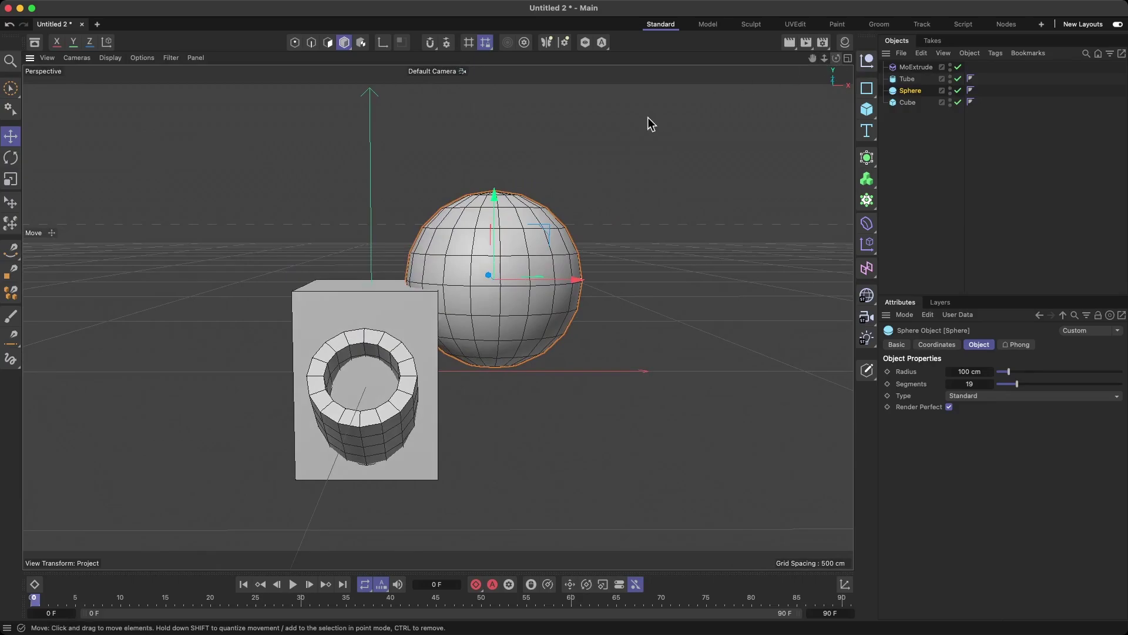
drag(574, 282, 566, 282)
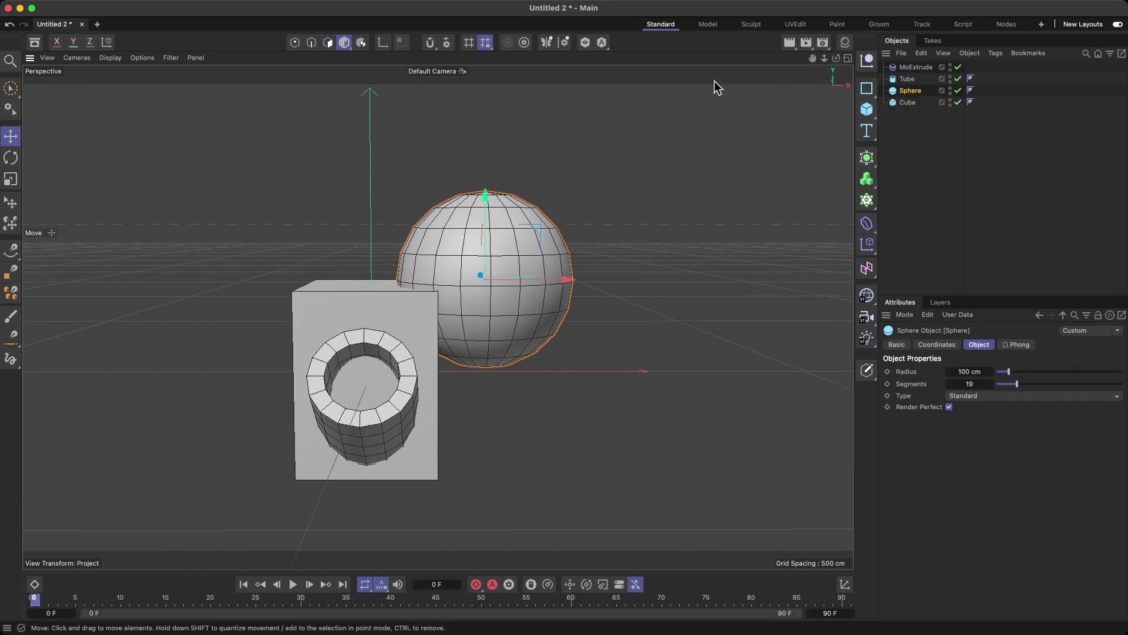
Add a pyramid primitive and raise it along Y until it floats above the cube
drag(814, 58, 801, 73)
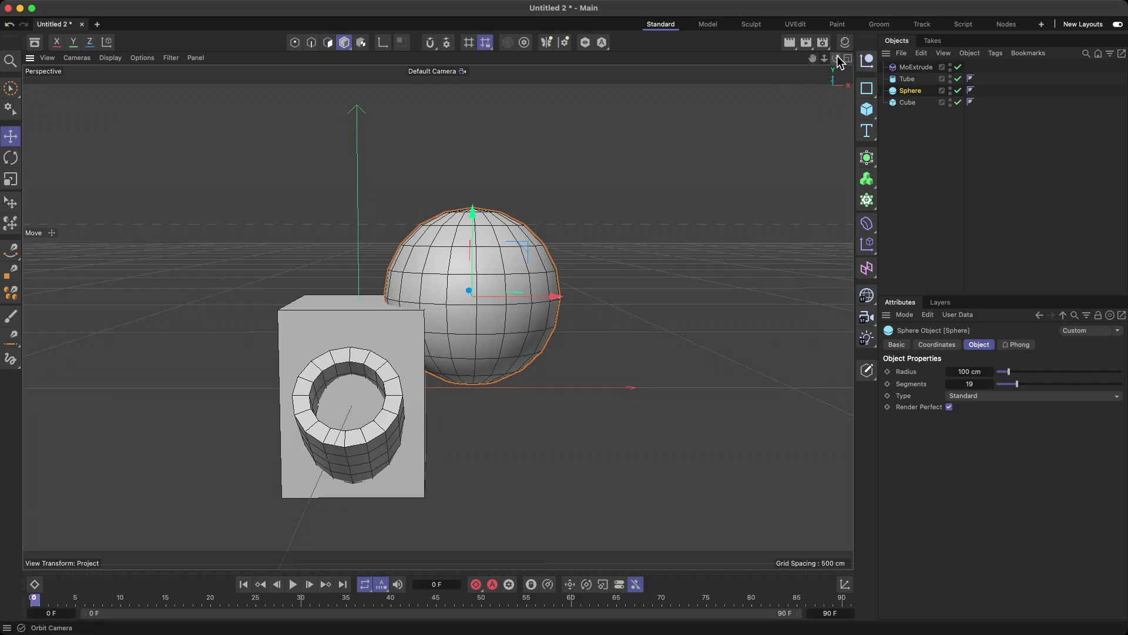
mouse_move(836, 59)
mouse_down()
mouse_move(764, 61)
mouse_move(822, 60)
mouse_up()
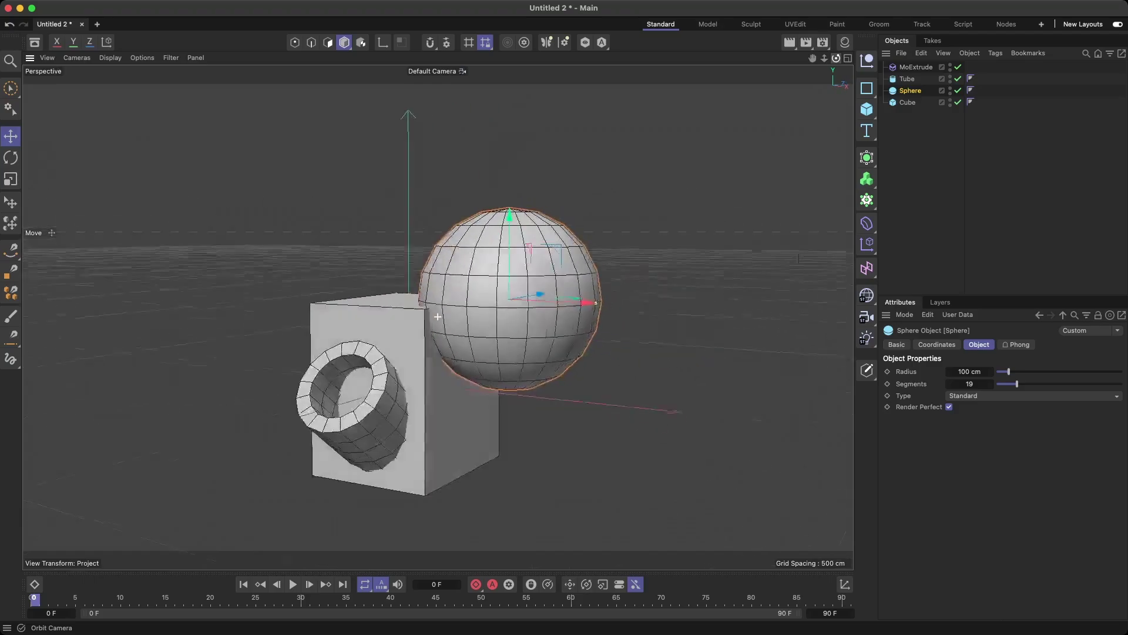
drag(438, 317, 557, 281)
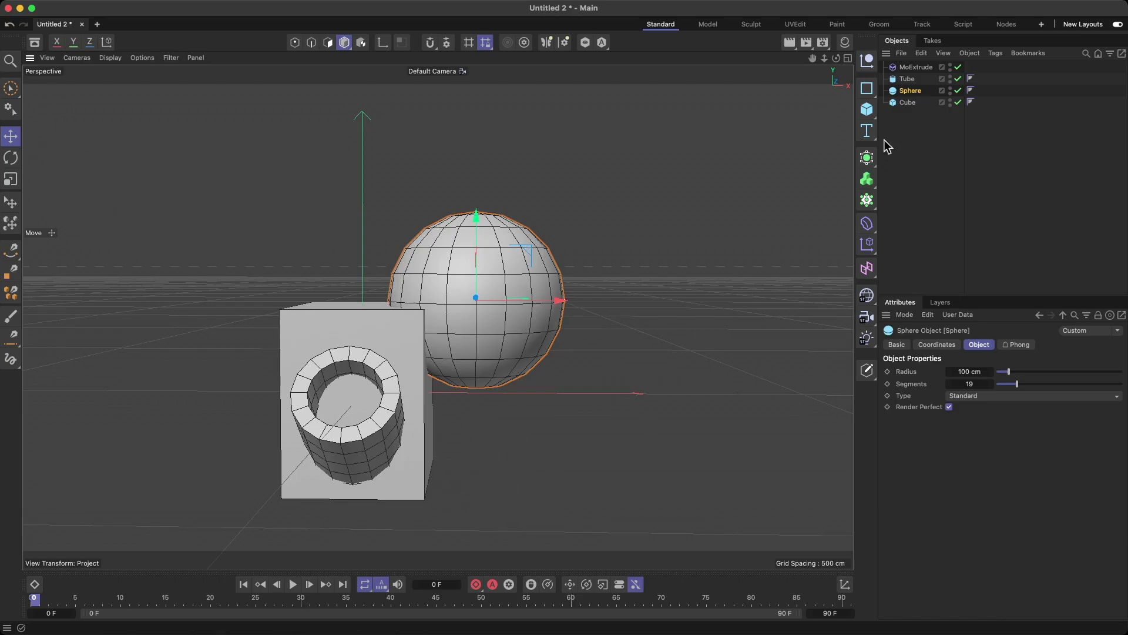
drag(825, 58, 813, 67)
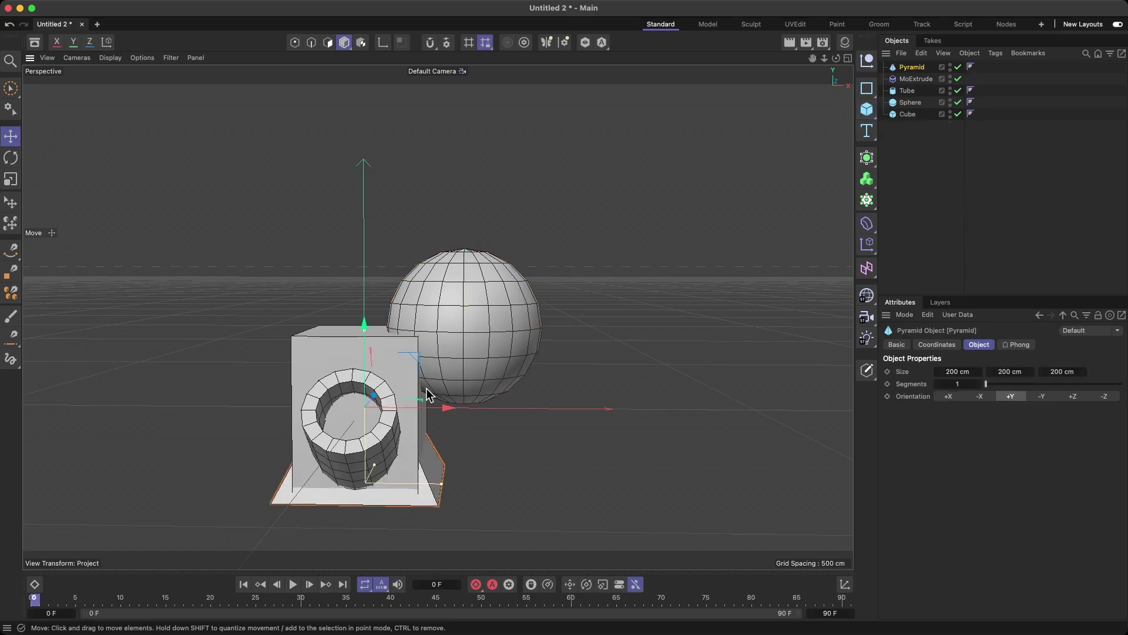
drag(365, 323, 371, 151)
Shrink the pyramid to about 41 cm wide, 100 cm high and 211 cm deep
drag(436, 304, 378, 307)
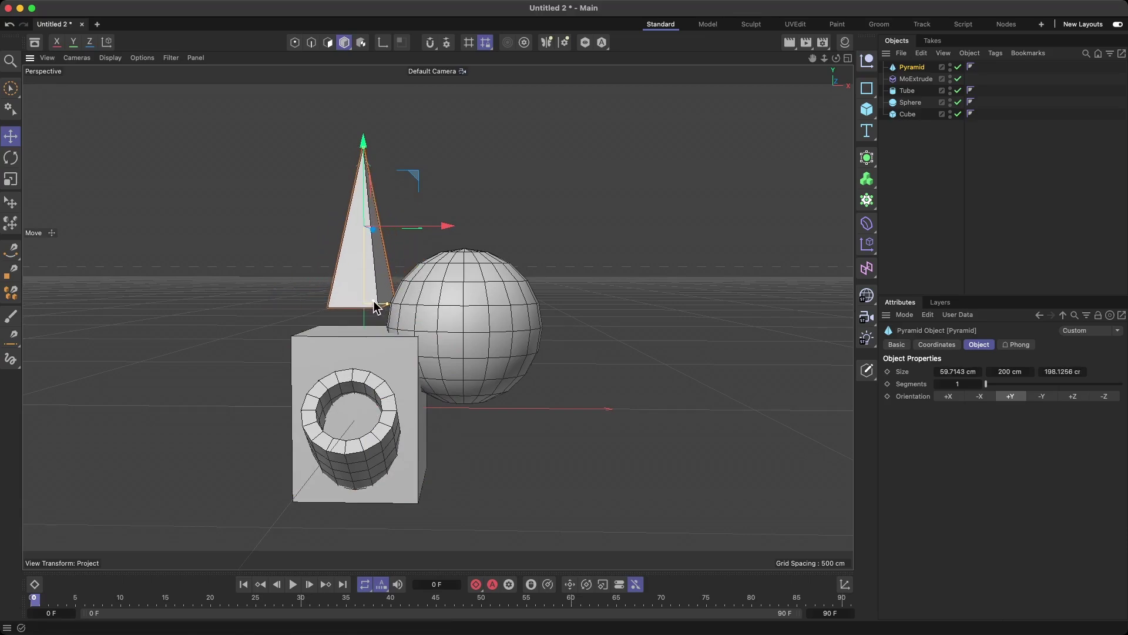
drag(365, 151, 367, 188)
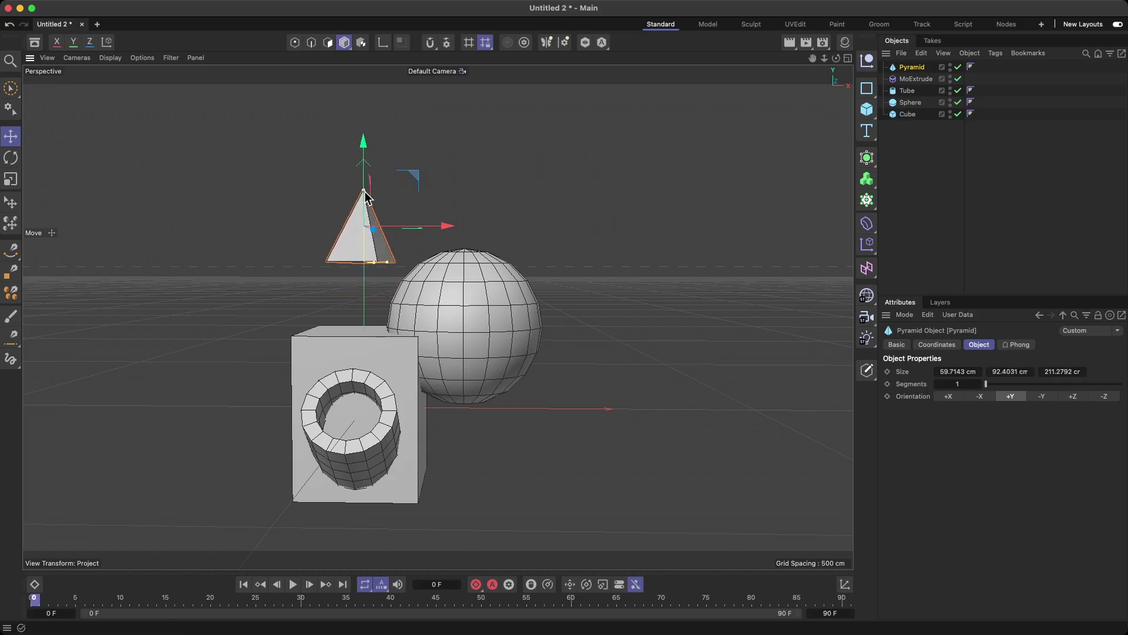
drag(390, 267, 382, 271)
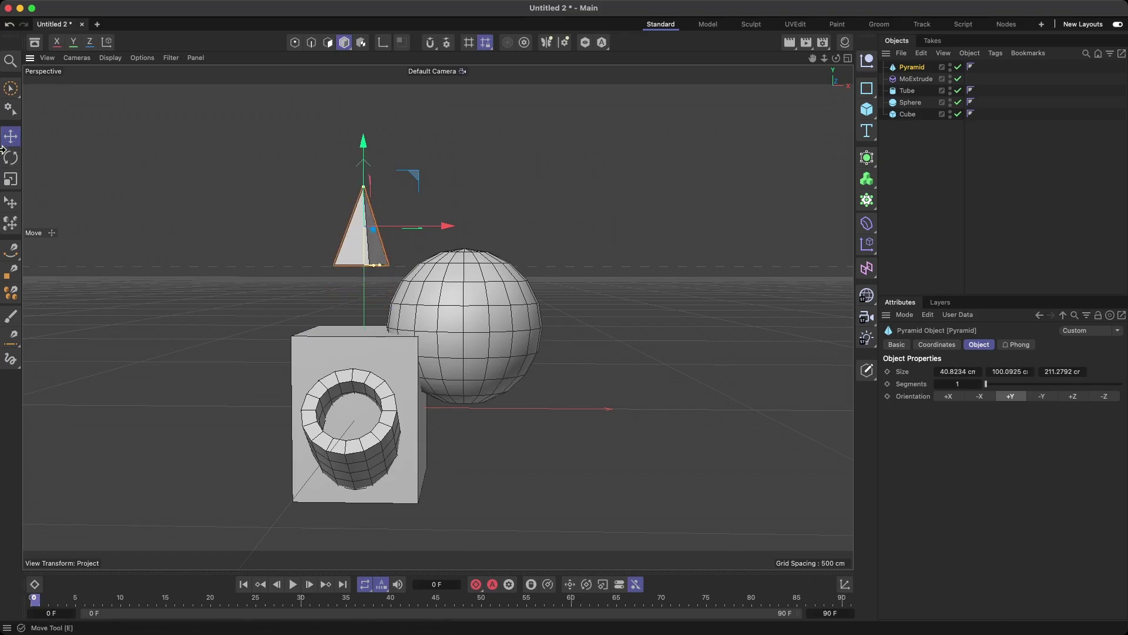
Rotate the pyramid about its X axis until its tip points straight down
key(r)
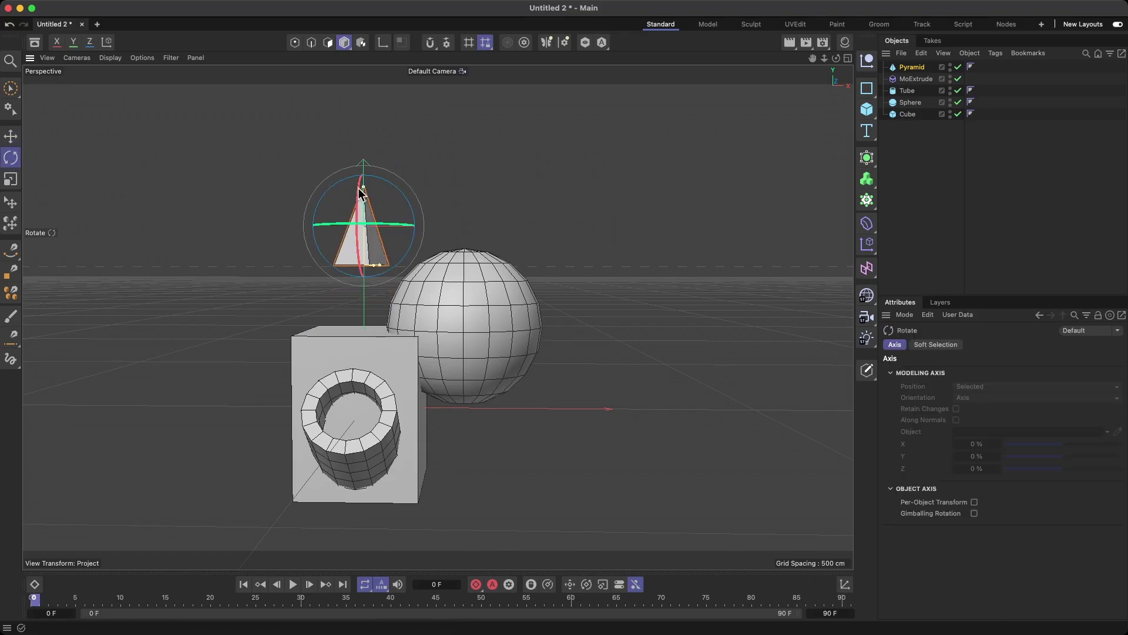
drag(359, 187, 395, 355)
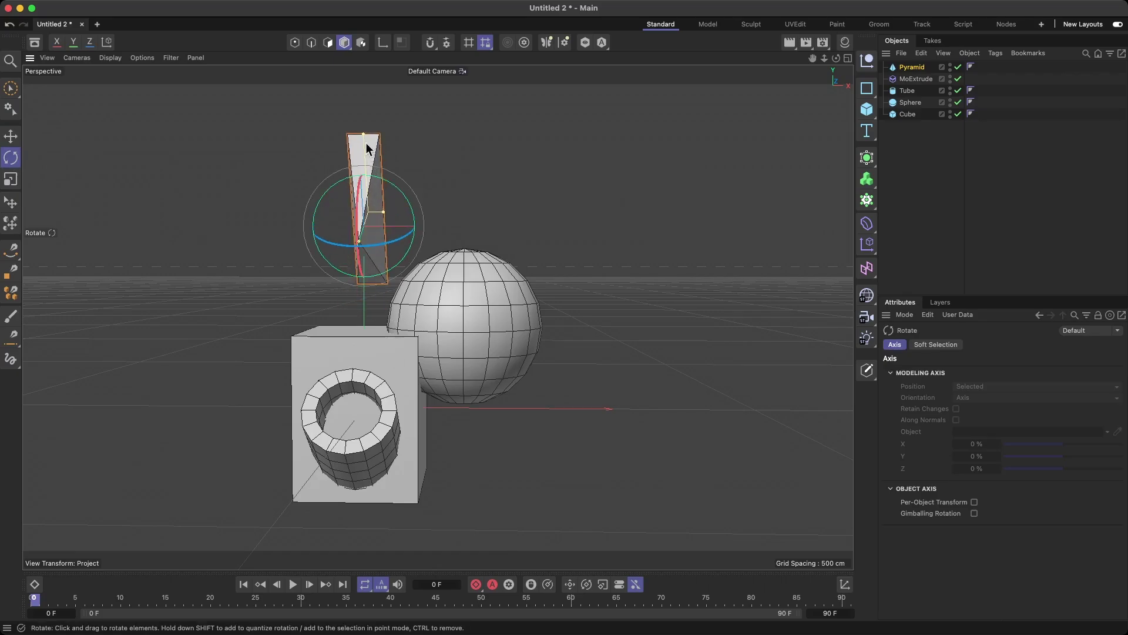
drag(366, 143, 371, 257)
Move the inverted pyramid along its axes until it floats lower, off the cube's side facing away from the sphere
click(10, 135)
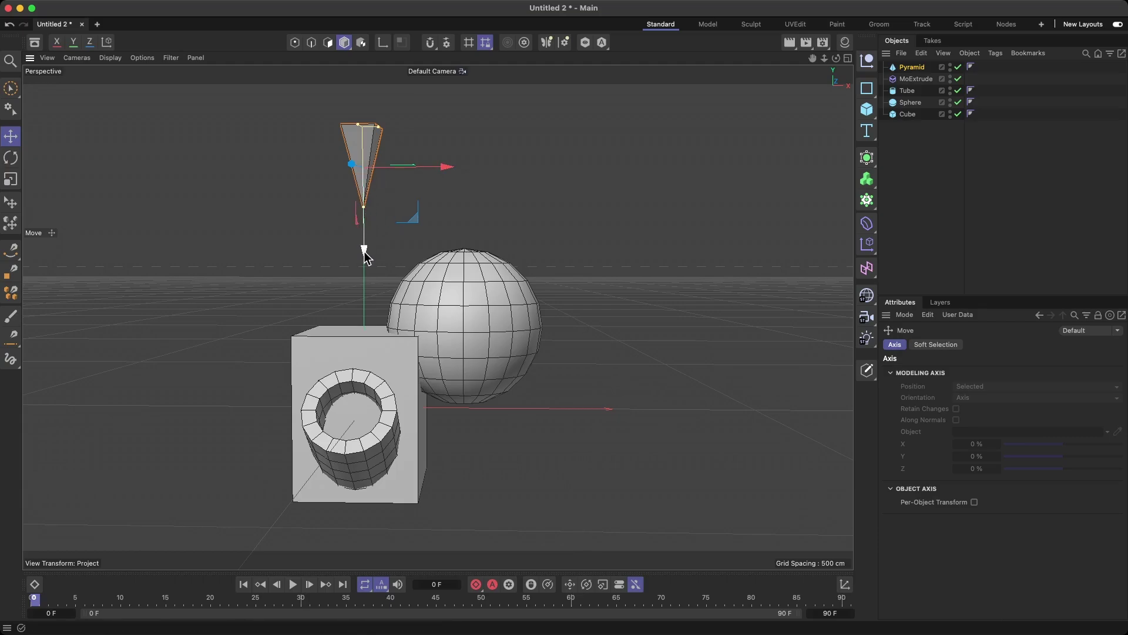
drag(365, 257, 370, 283)
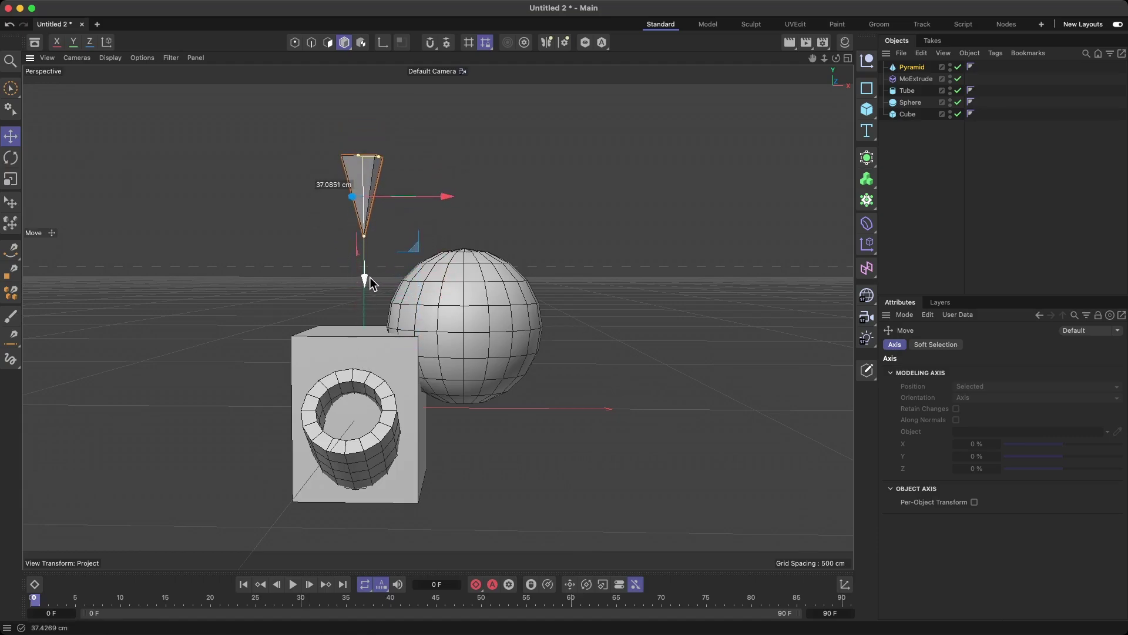
drag(448, 196, 341, 275)
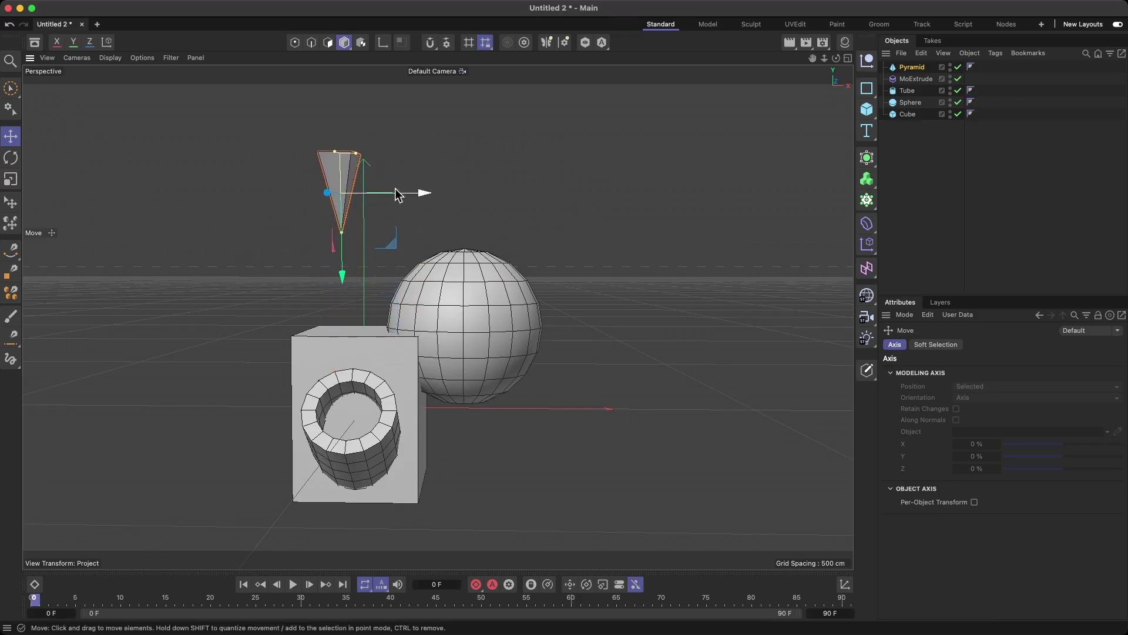
drag(423, 194, 345, 270)
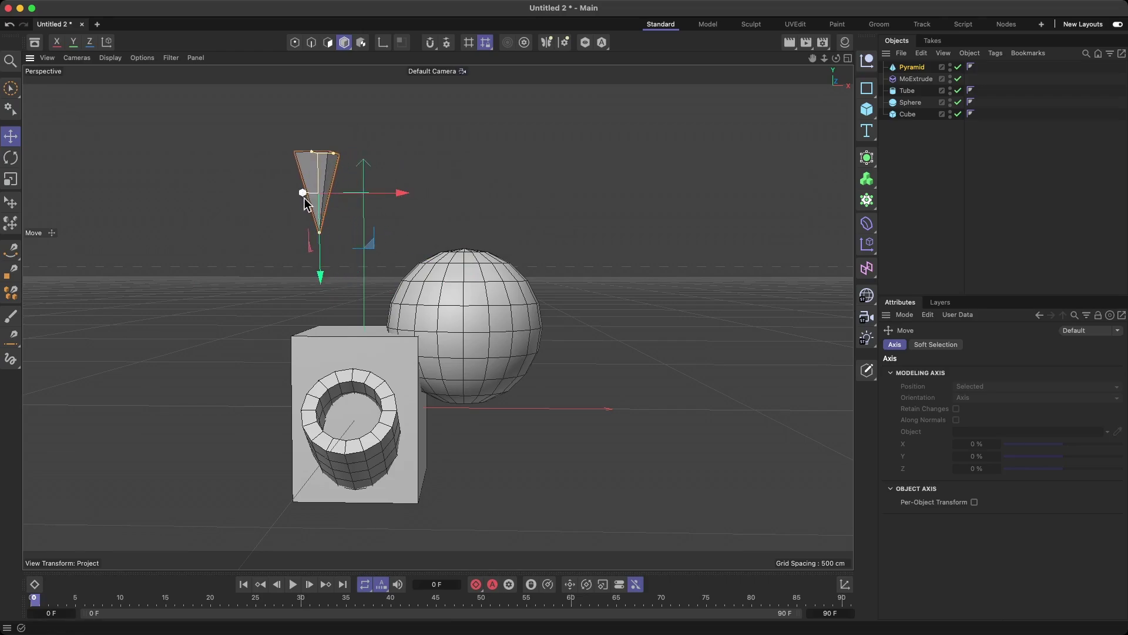
mouse_move(302, 196)
mouse_down()
mouse_move(228, 210)
mouse_move(320, 194)
mouse_up()
drag(415, 194, 422, 207)
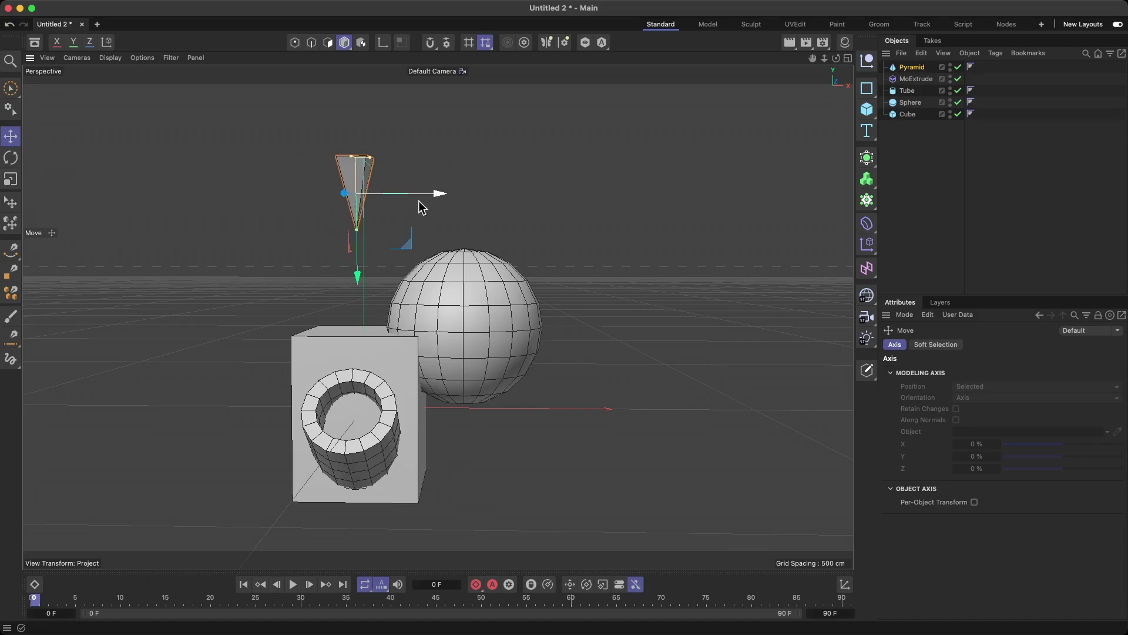
mouse_move(355, 301)
mouse_down()
mouse_move(350, 451)
mouse_move(355, 317)
mouse_up()
drag(449, 281, 327, 276)
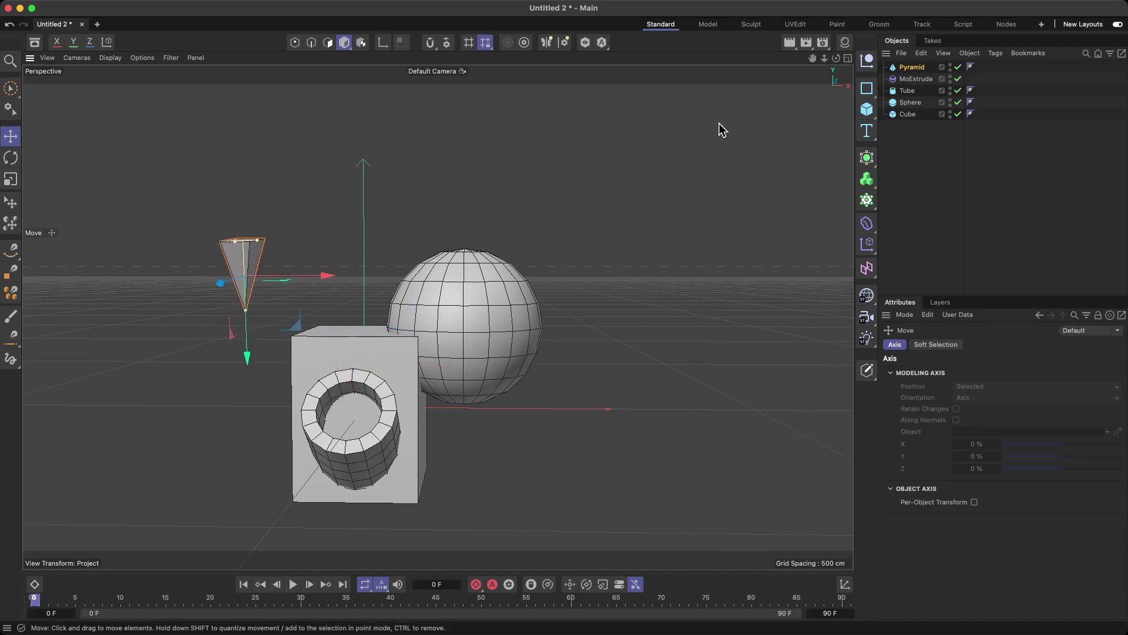
Add a plane primitive and lower it along Y to the base of the cube
click(910, 159)
drag(367, 323, 372, 403)
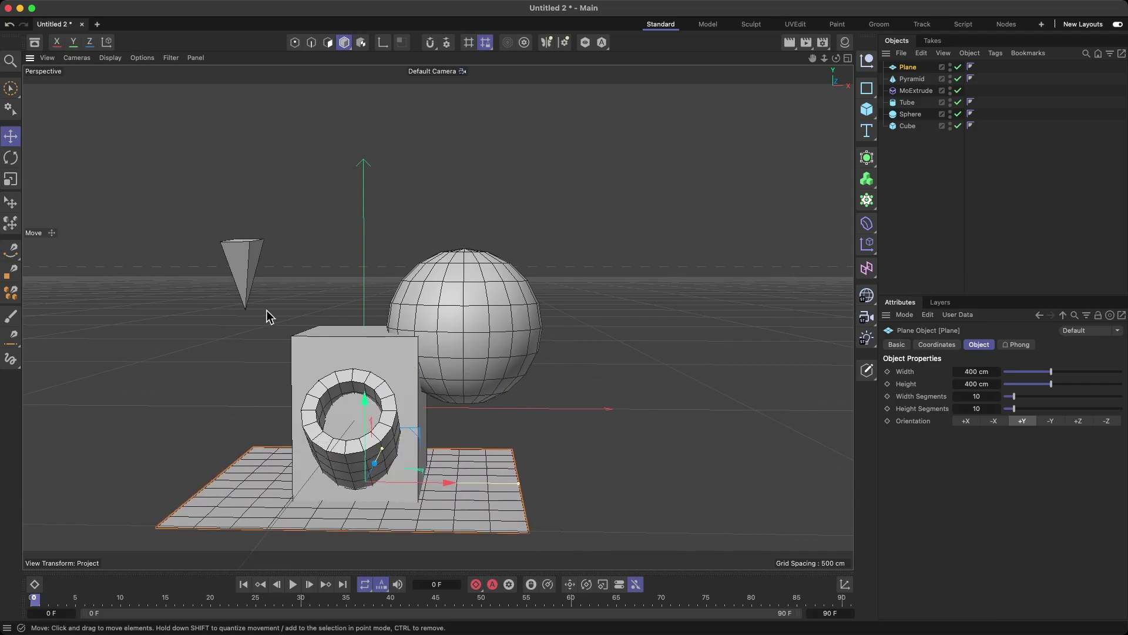
Move the pyramid along X and Y to the sphere's side of the cube, down just above the plane
click(261, 265)
drag(247, 343, 205, 493)
drag(280, 481, 338, 467)
drag(261, 553, 252, 382)
drag(334, 328, 534, 351)
drag(464, 416, 432, 495)
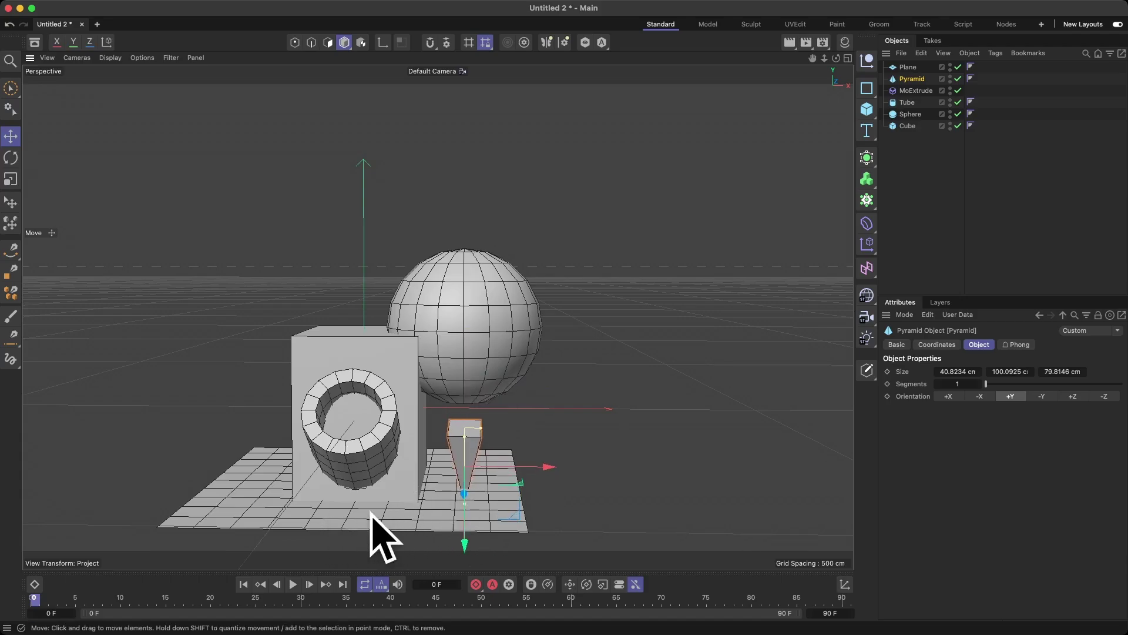
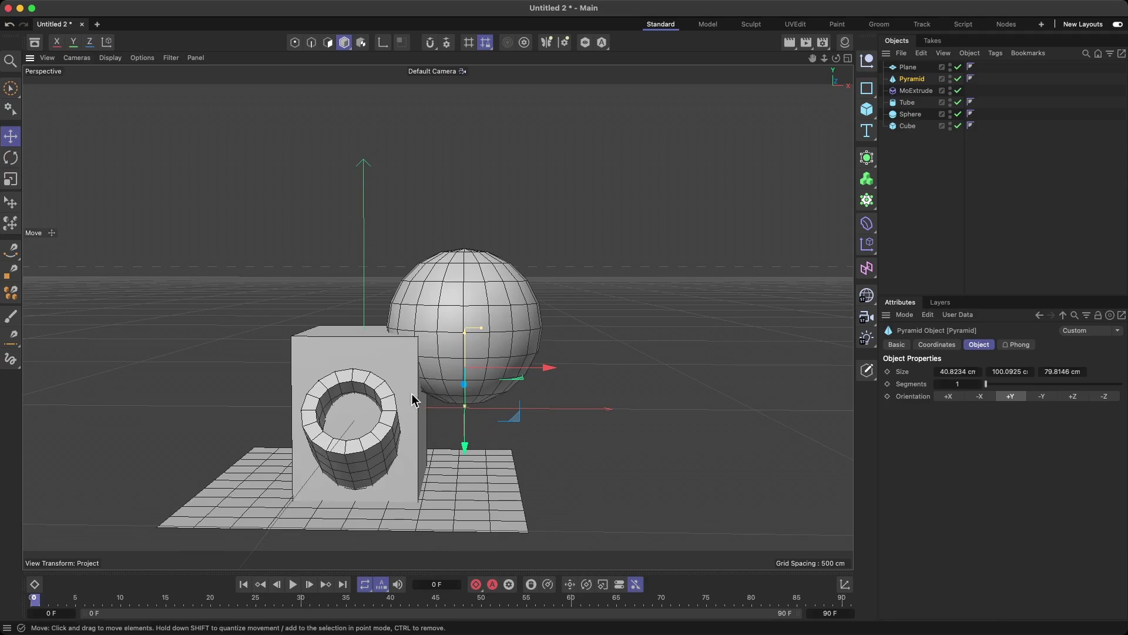
Adjust the pyramid's height at the sphere and move it along X until it stands clear beyond the sphere
mouse_move(464, 447)
mouse_down()
mouse_move(466, 471)
mouse_move(468, 436)
mouse_up()
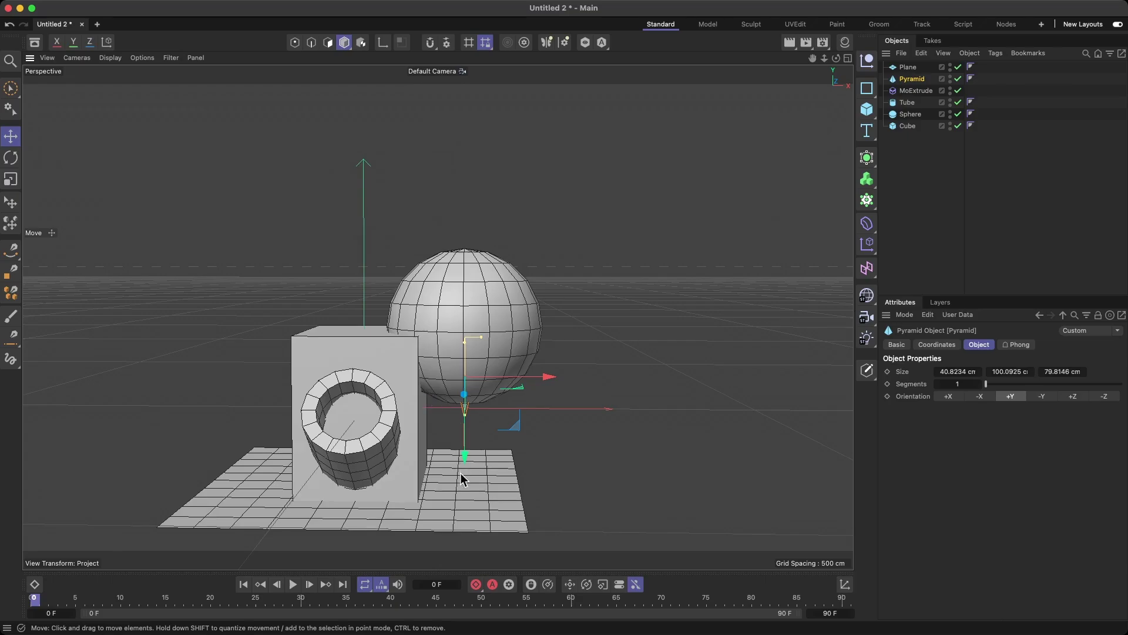
mouse_move(465, 460)
mouse_down()
mouse_move(463, 504)
mouse_move(466, 441)
mouse_move(463, 461)
mouse_up()
drag(547, 392, 689, 393)
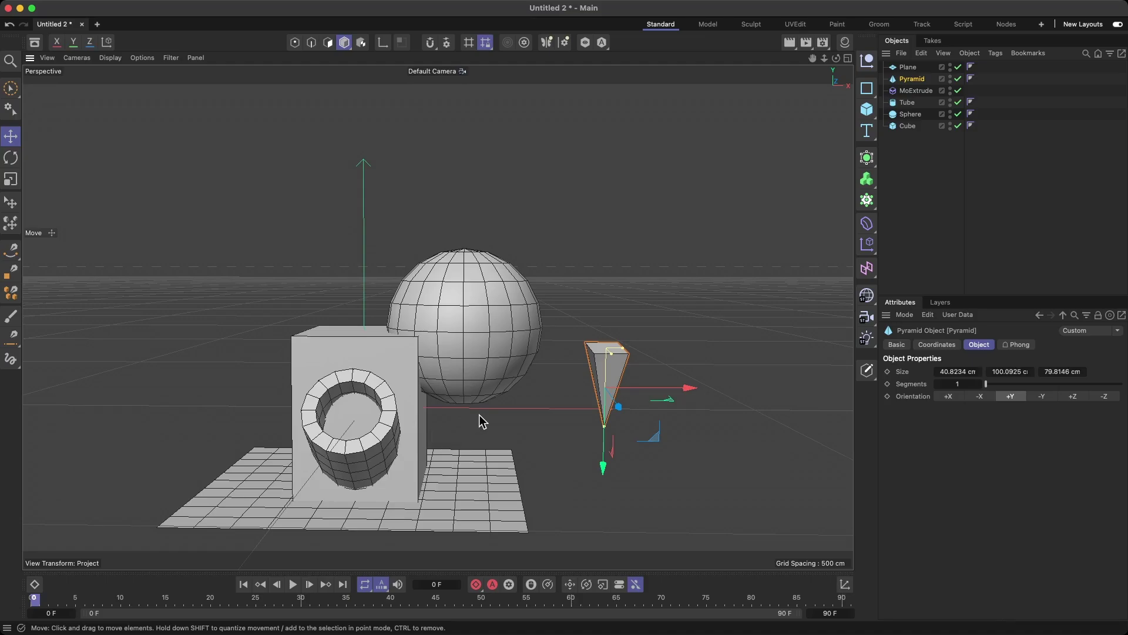
mouse_move(494, 419)
alt+mouse_down()
mouse_move(443, 416)
mouse_move(509, 413)
mouse_move(494, 415)
alt+mouse_up()
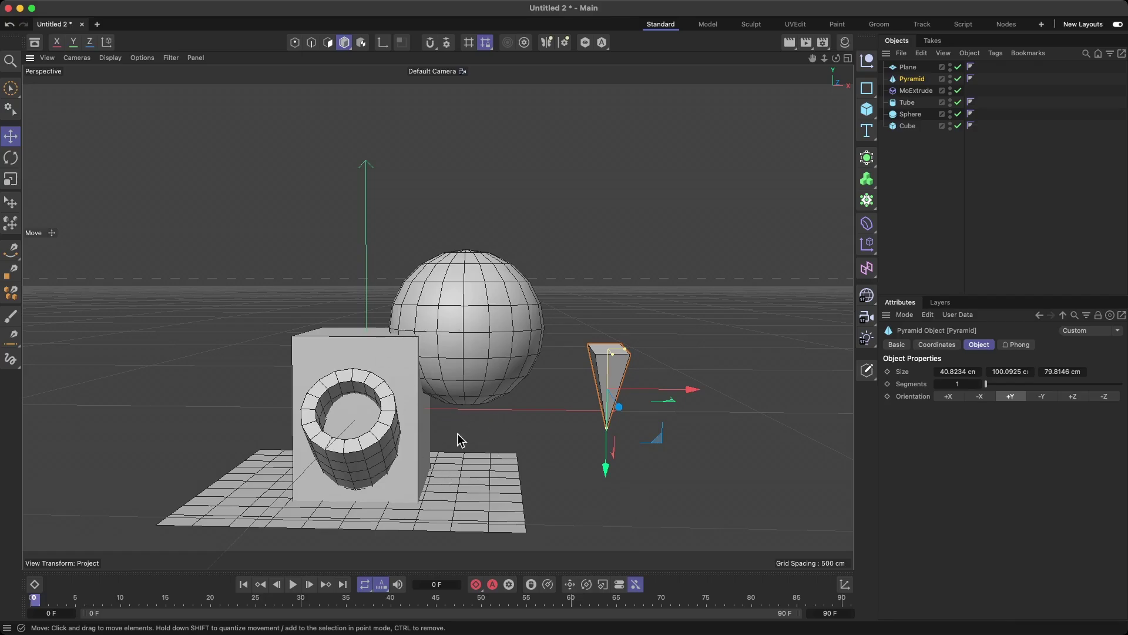
Lower the sphere along Y beside the cube, and raise the pyramid and bring it closer to the sphere along X
click(467, 338)
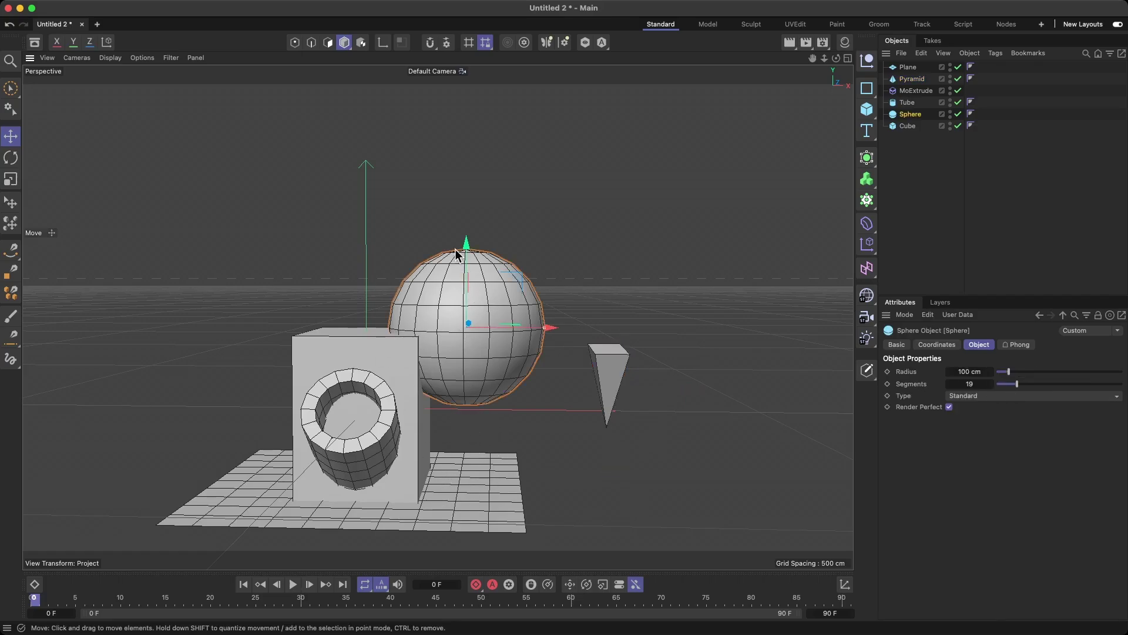
drag(464, 251, 461, 332)
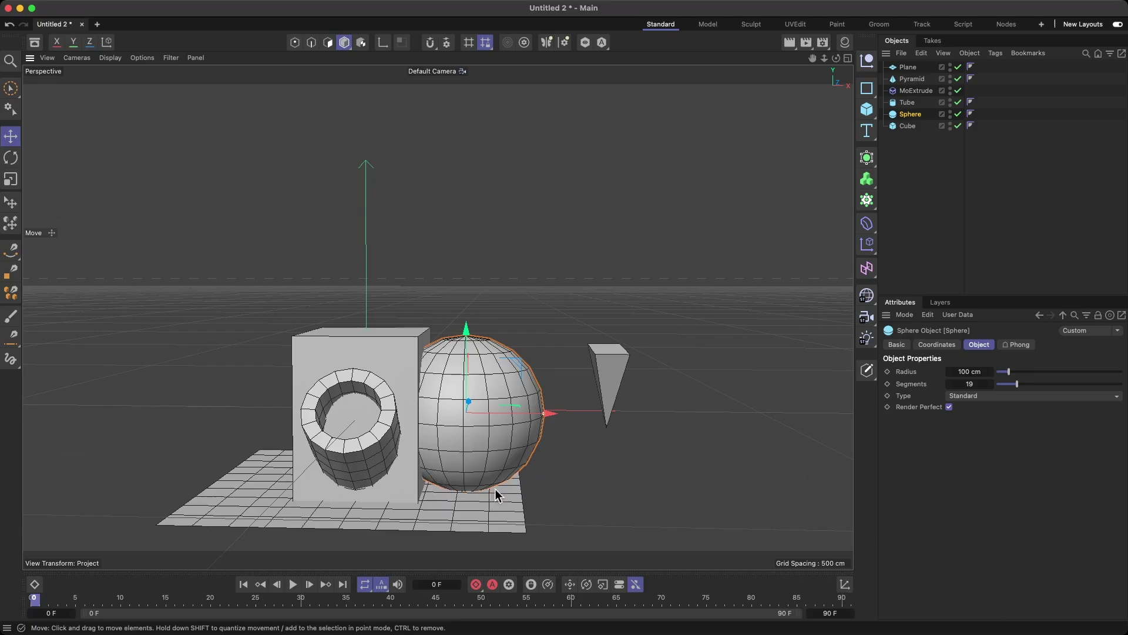
click(610, 380)
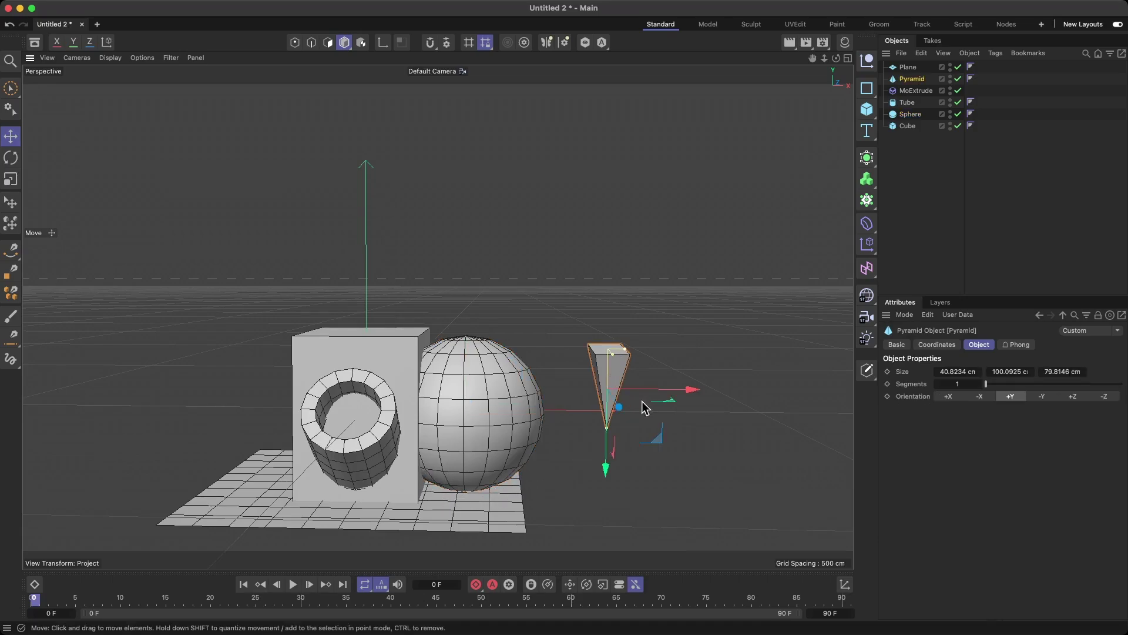
drag(609, 470, 607, 406)
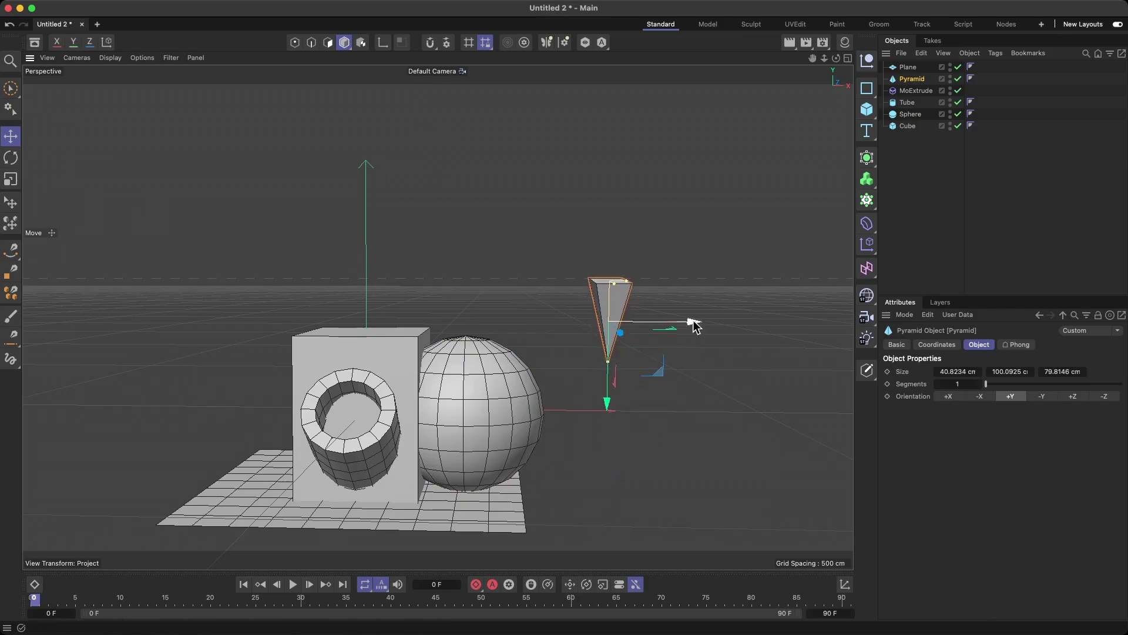
drag(693, 323, 661, 323)
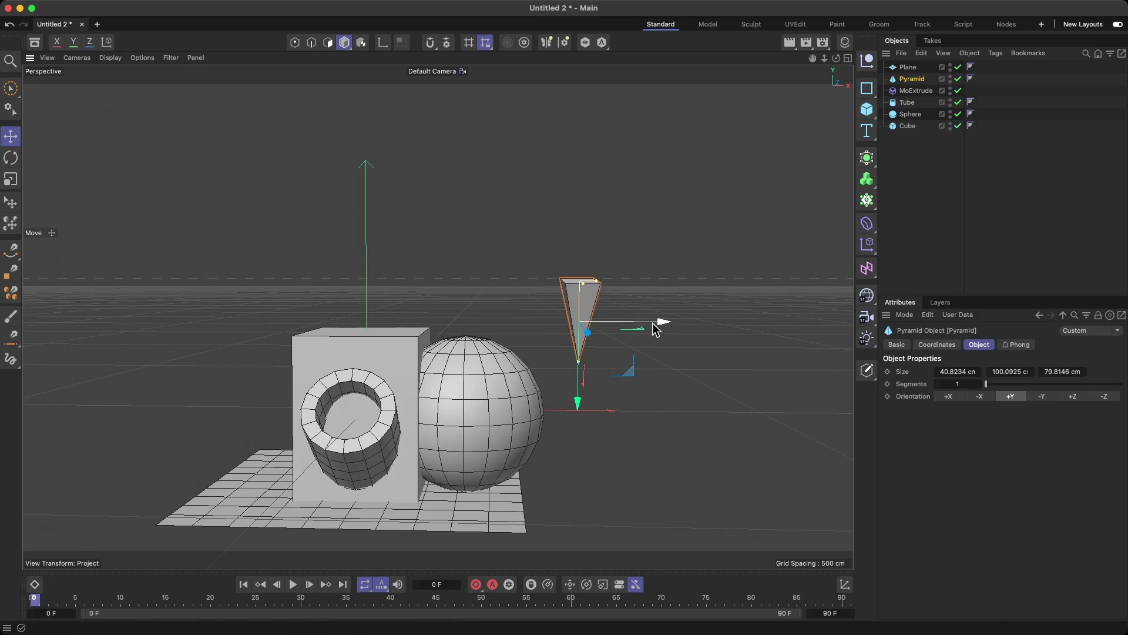
Raise the sphere along Y until most of it sits above the cube's top face
click(461, 510)
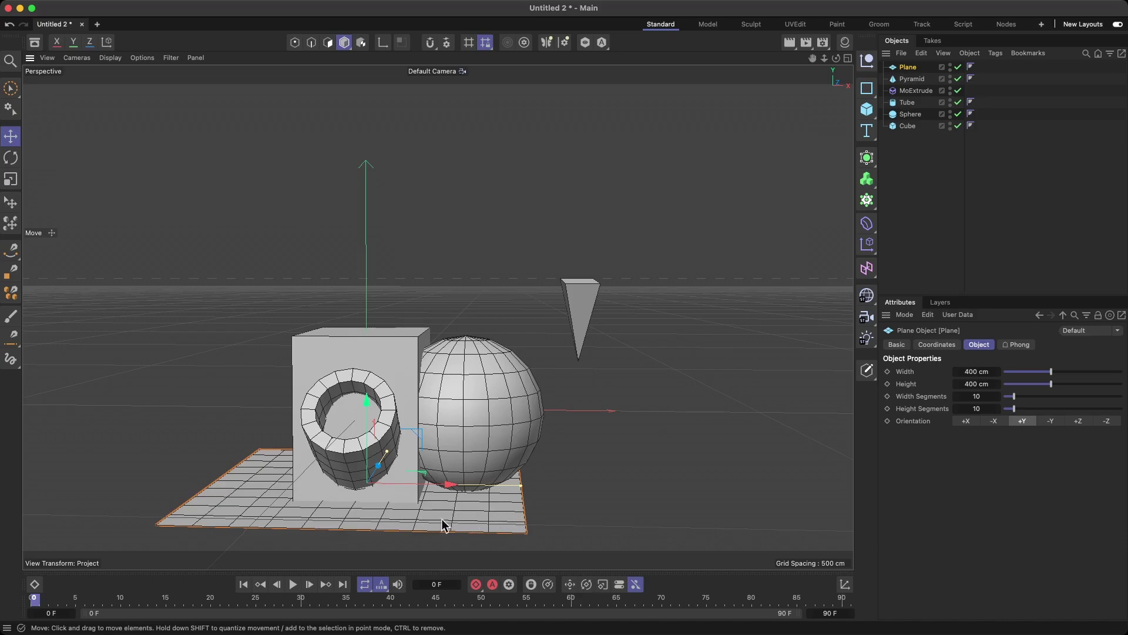
click(577, 322)
click(460, 417)
drag(469, 328, 462, 221)
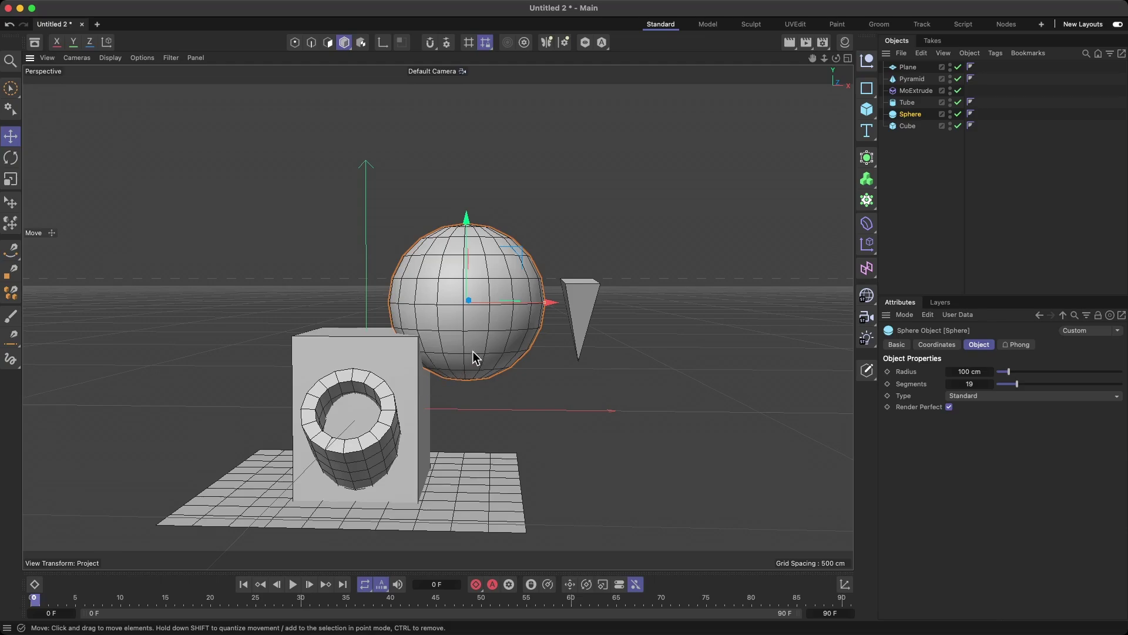
Delete the pyramid from the scene
click(591, 316)
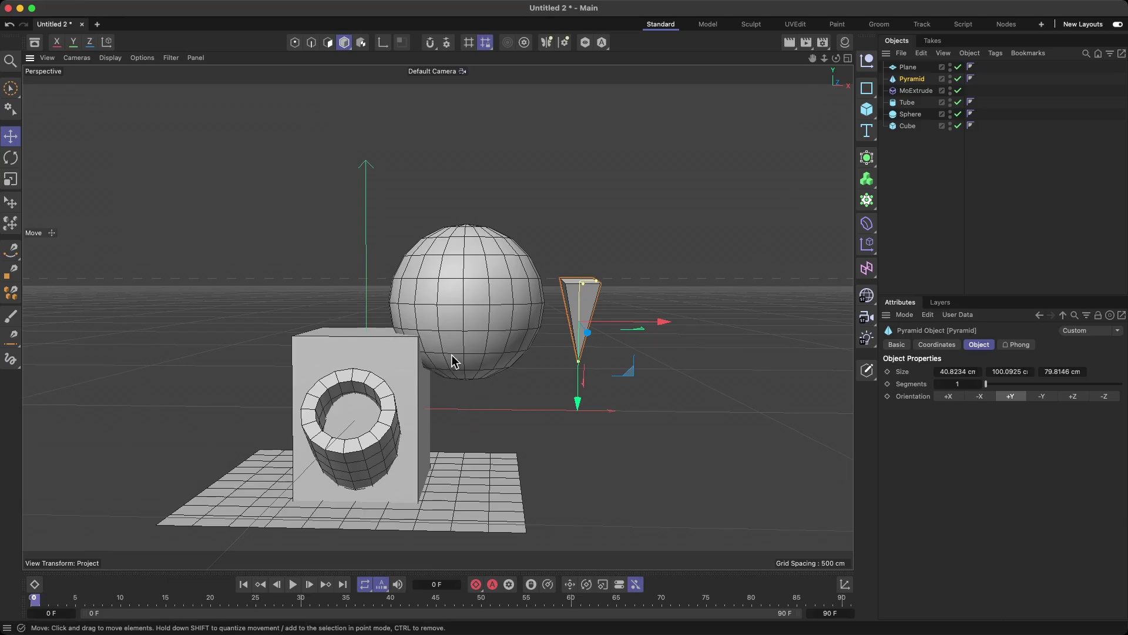
mouse_move(461, 350)
alt+mouse_down()
mouse_move(253, 344)
mouse_move(464, 350)
alt+mouse_up()
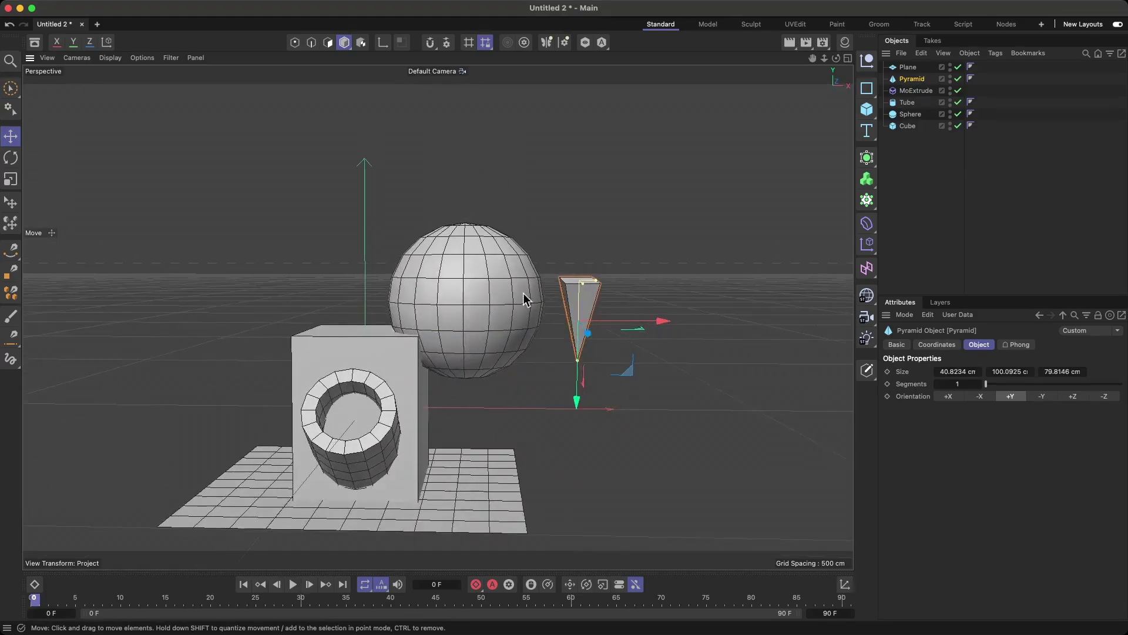
alt+drag(617, 310, 427, 337)
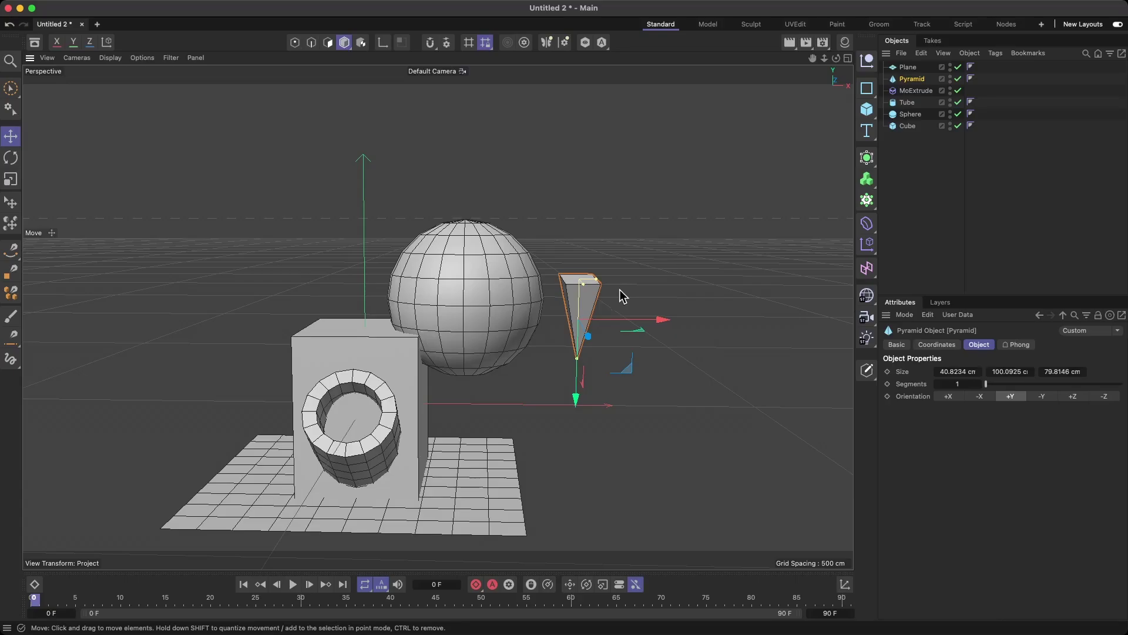
key(Delete)
Delete the plane and the MoExtrude deformer, leaving only the tube, sphere and cube
alt+drag(594, 261, 654, 272)
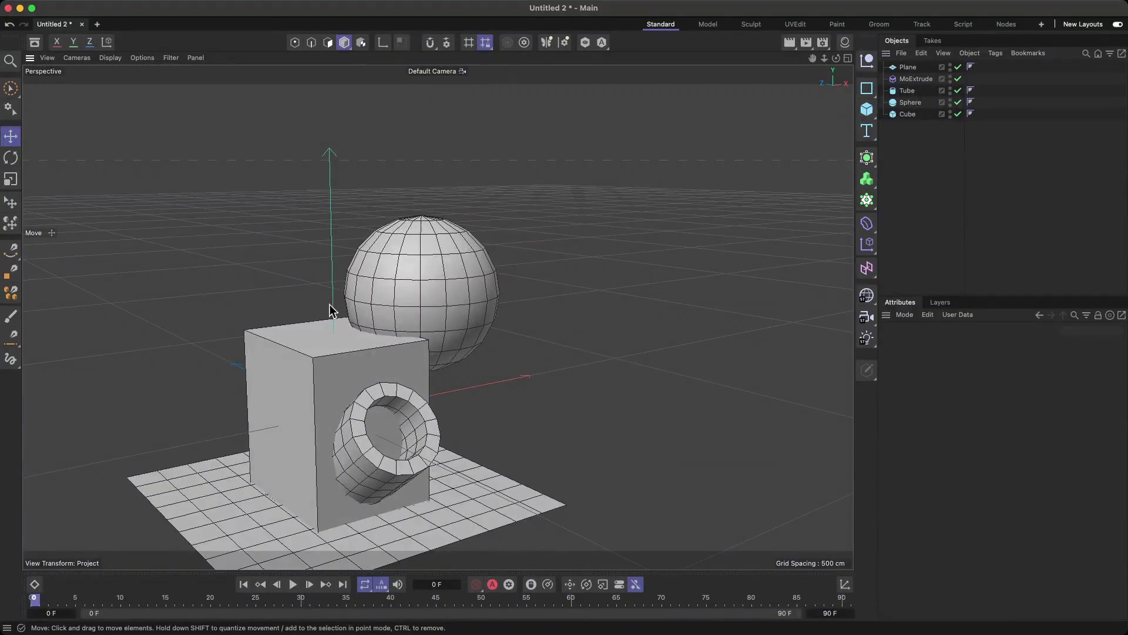
alt+drag(312, 358, 329, 376)
click(478, 528)
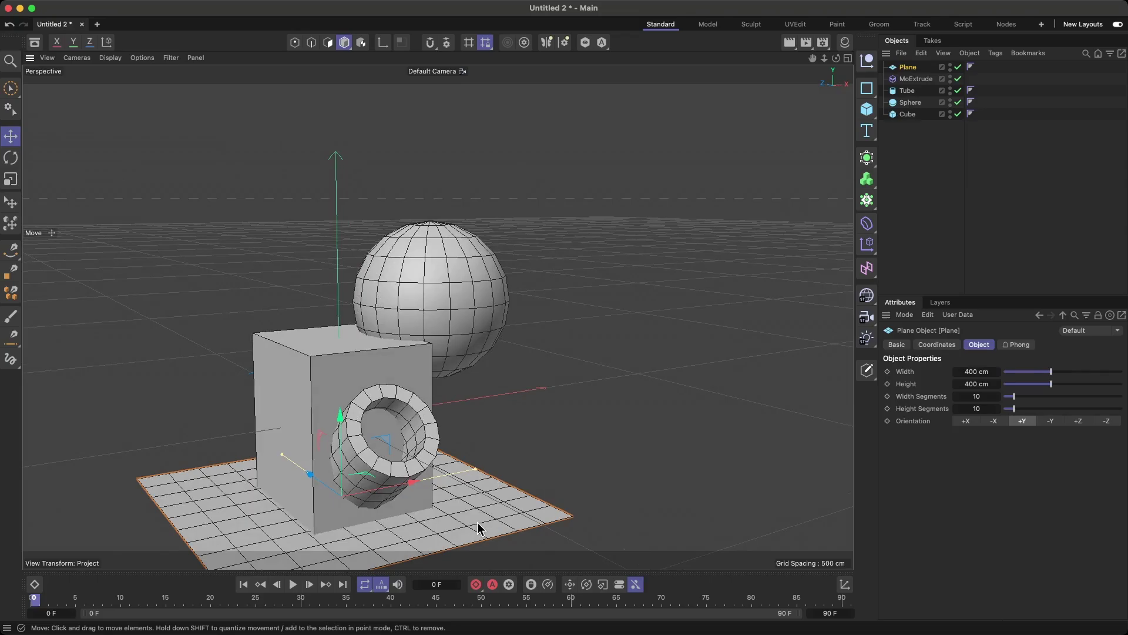
key(Delete)
alt+drag(557, 339, 353, 353)
click(914, 65)
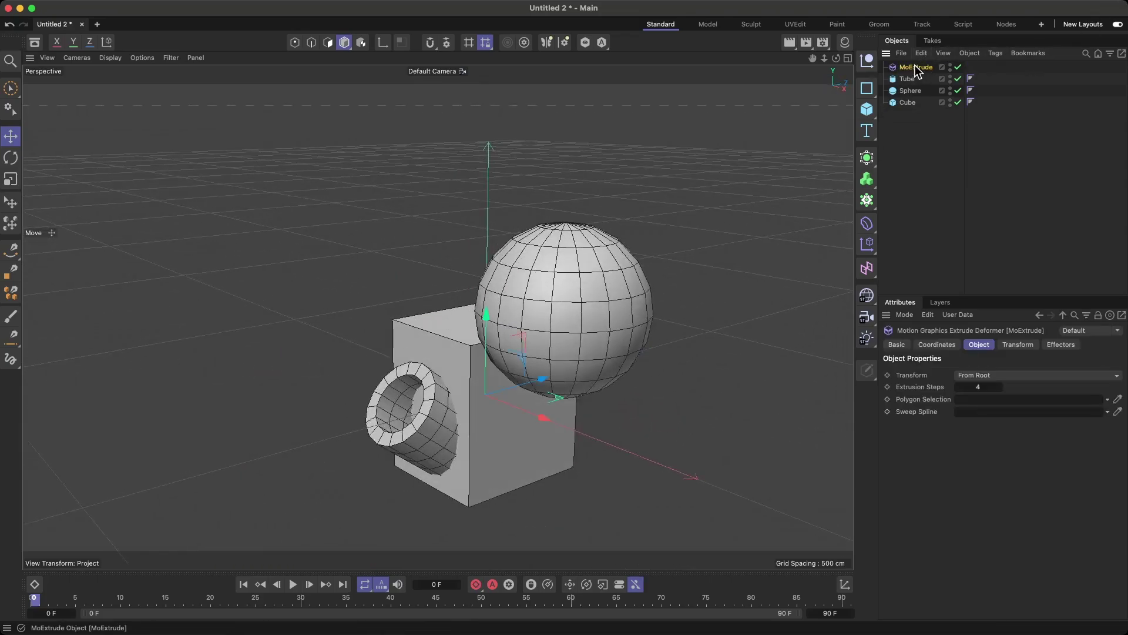
key(Delete)
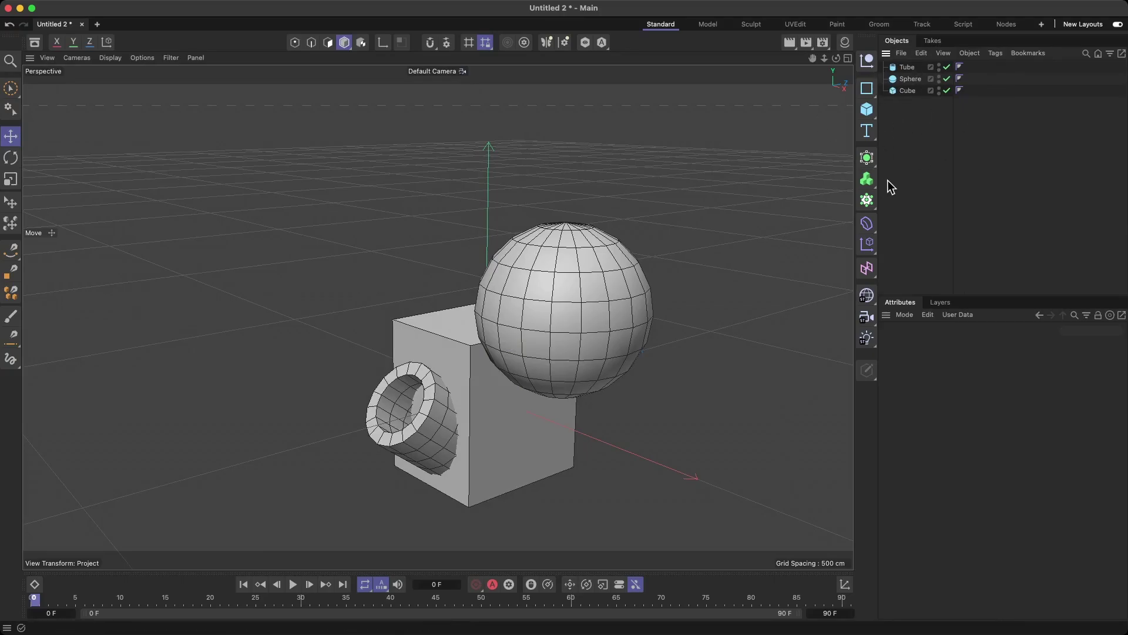
Select the tube, sphere and cube together and merge them into a single polygon object that replaces the originals
click(906, 67)
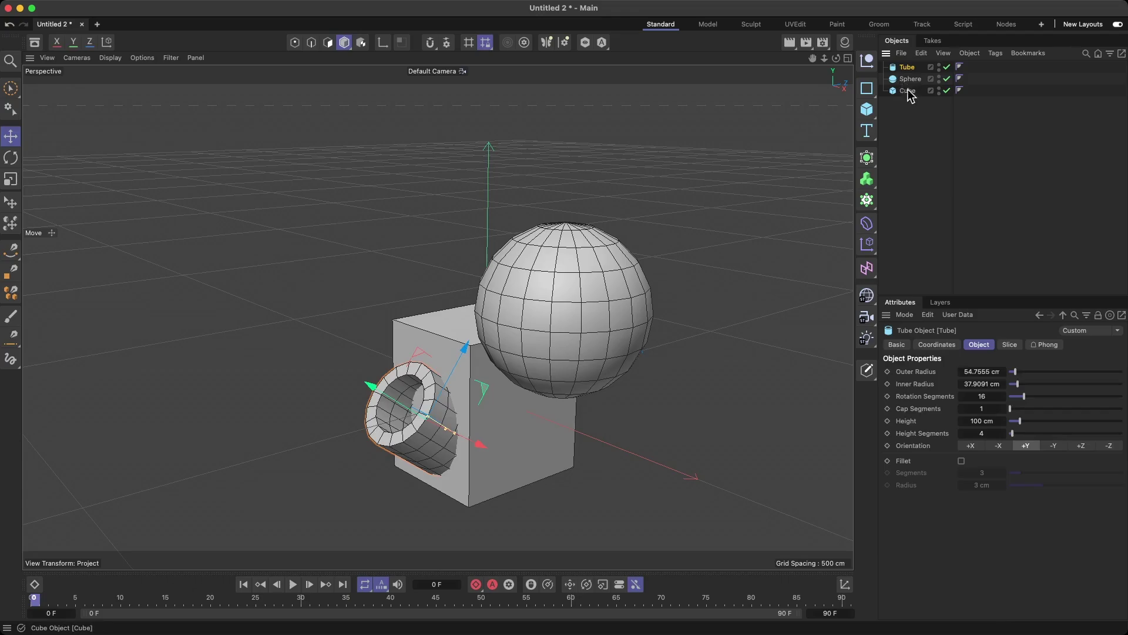
click(908, 79)
click(908, 92)
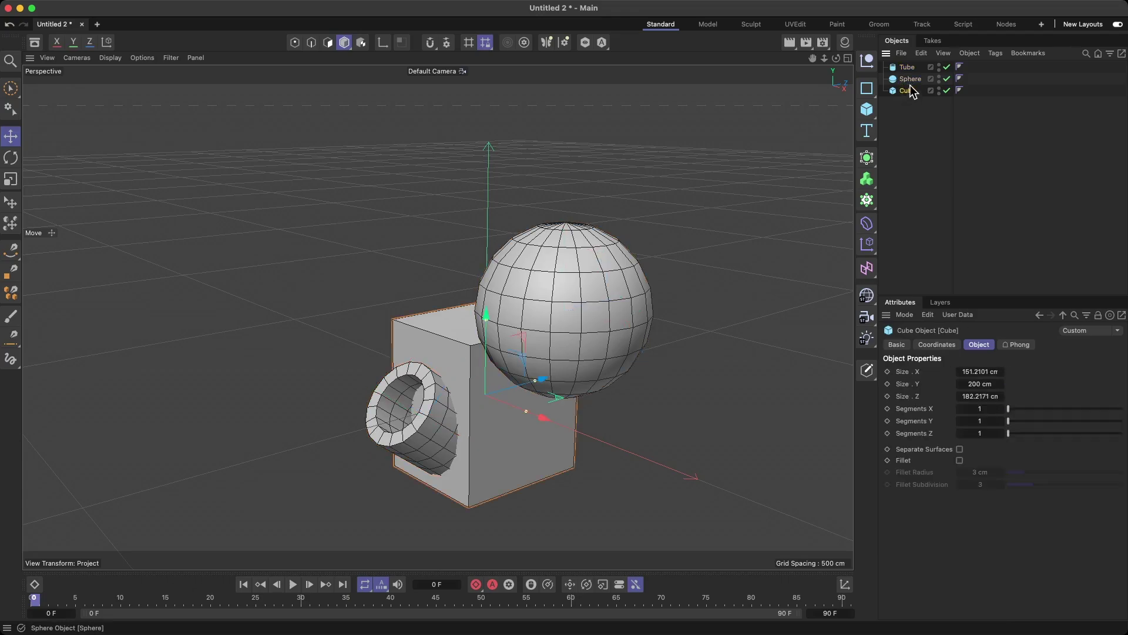
click(907, 67)
shift+click(908, 91)
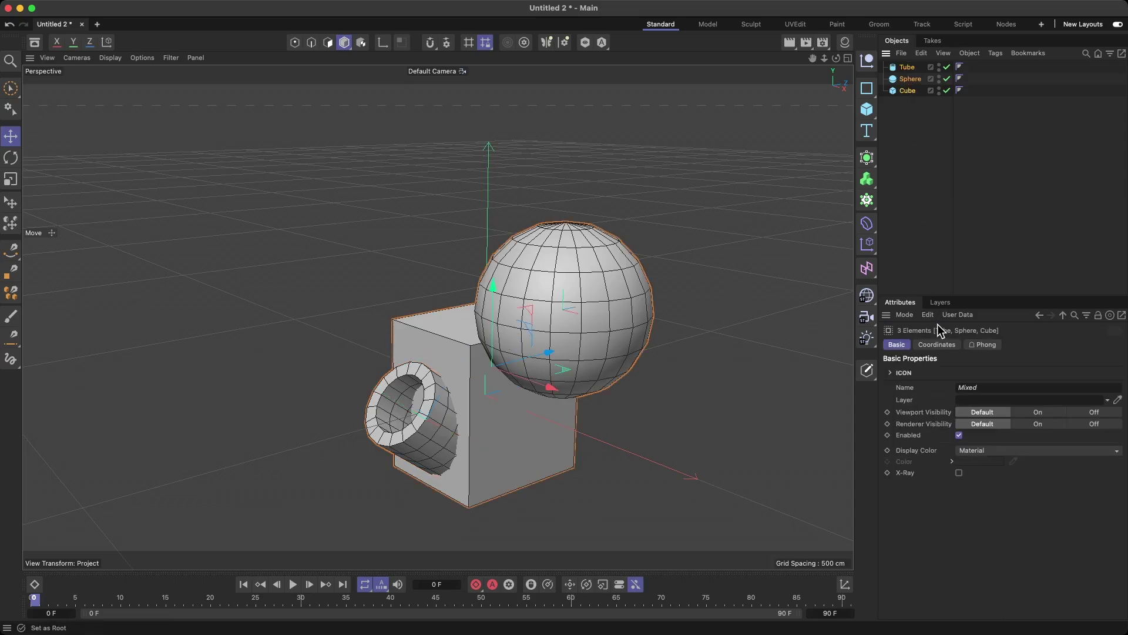
click(963, 411)
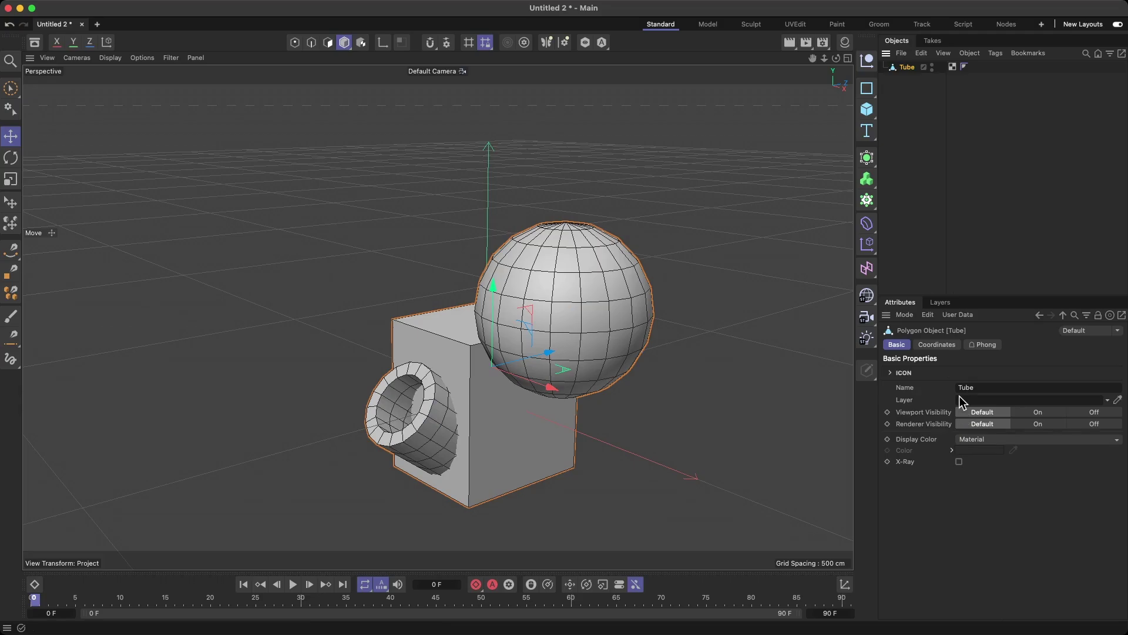
View the merged object from the front and show its coordinate properties
drag(836, 58, 775, 120)
mouse_move(517, 336)
mouse_down()
mouse_move(493, 317)
mouse_move(525, 357)
mouse_move(512, 322)
mouse_up()
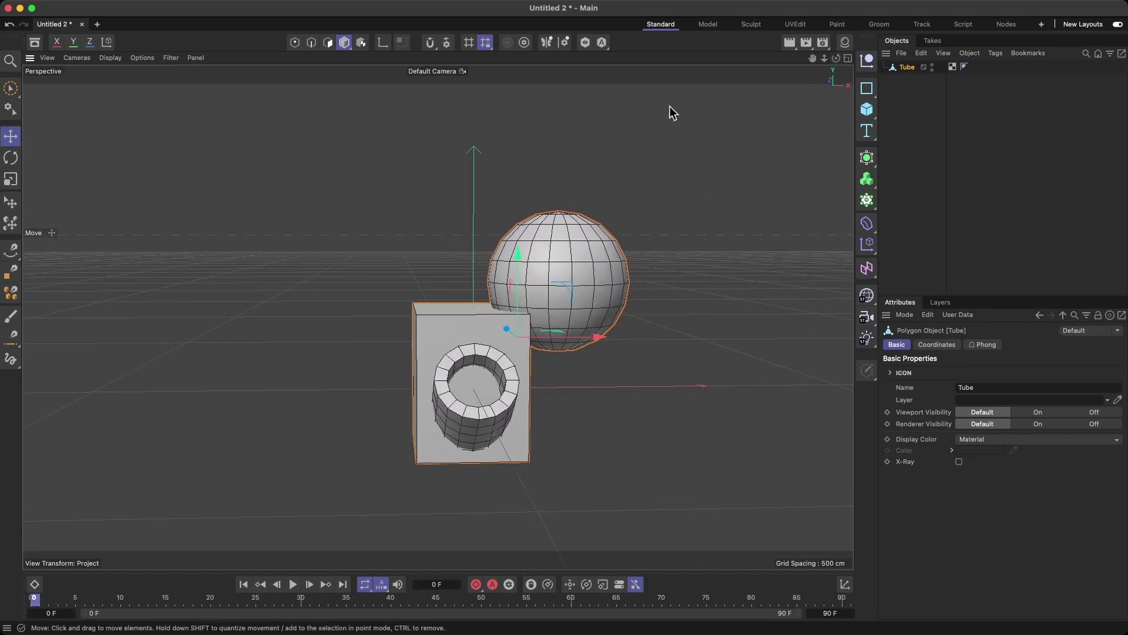
drag(812, 58, 714, 52)
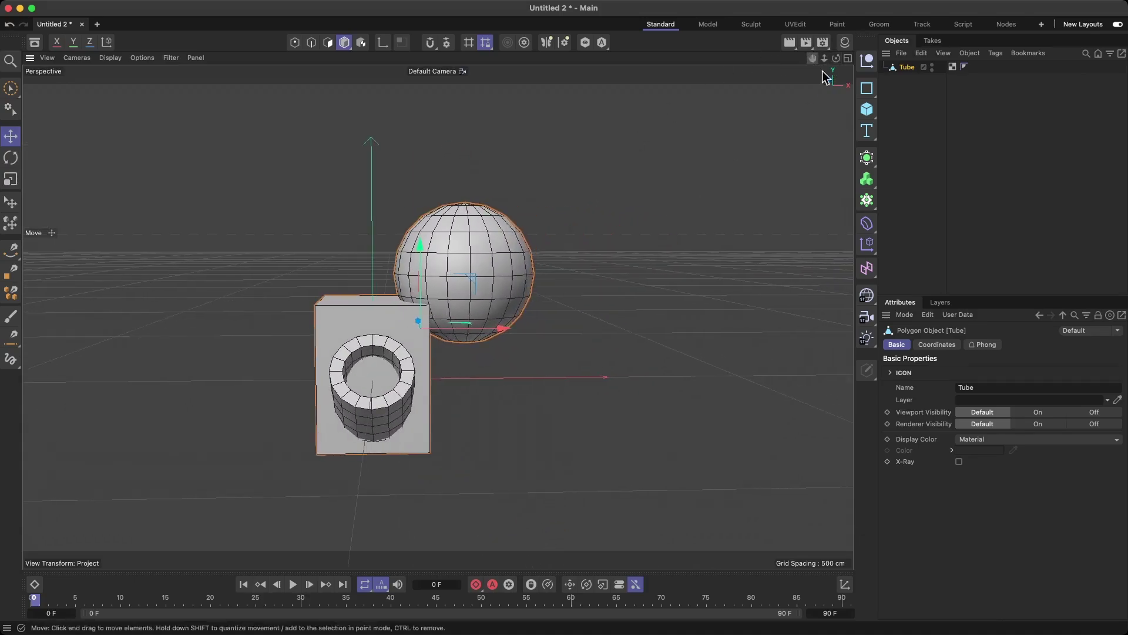
click(937, 345)
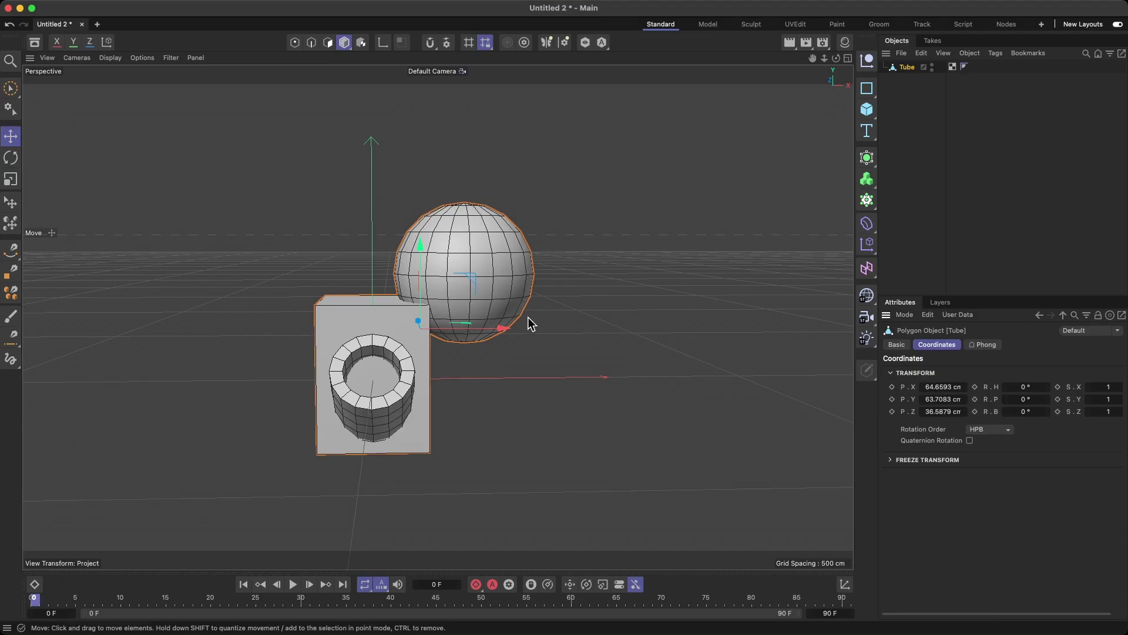
Scale the merged Tube polygon object down slightly and uniformly, and show its Freeze Transform settings
click(11, 177)
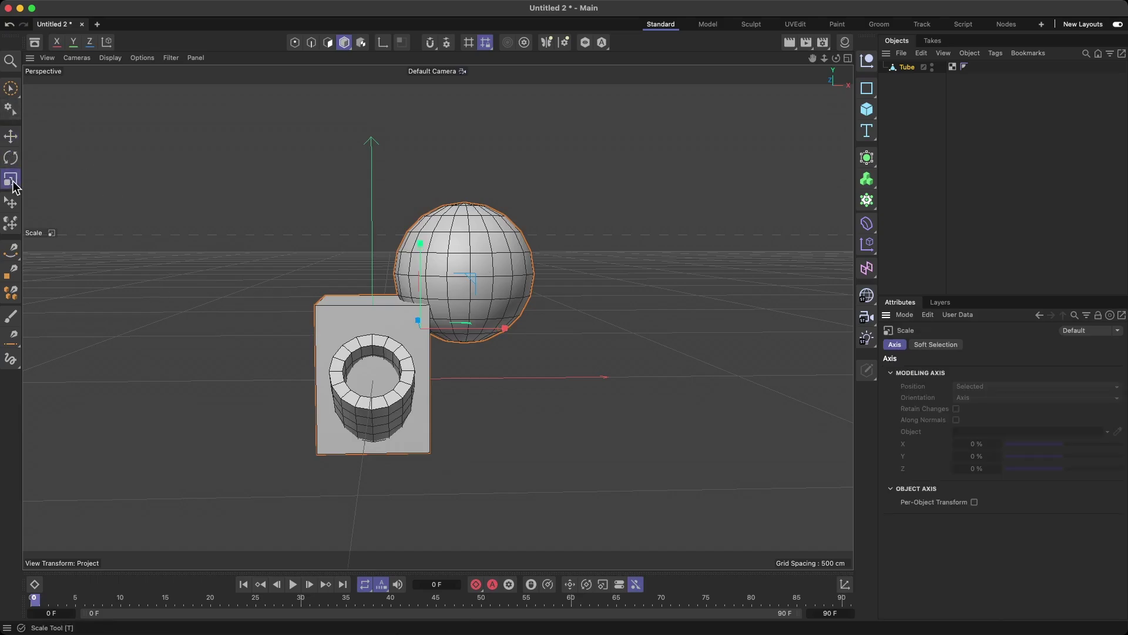
drag(482, 329, 461, 344)
scroll(496, 320, up, 5)
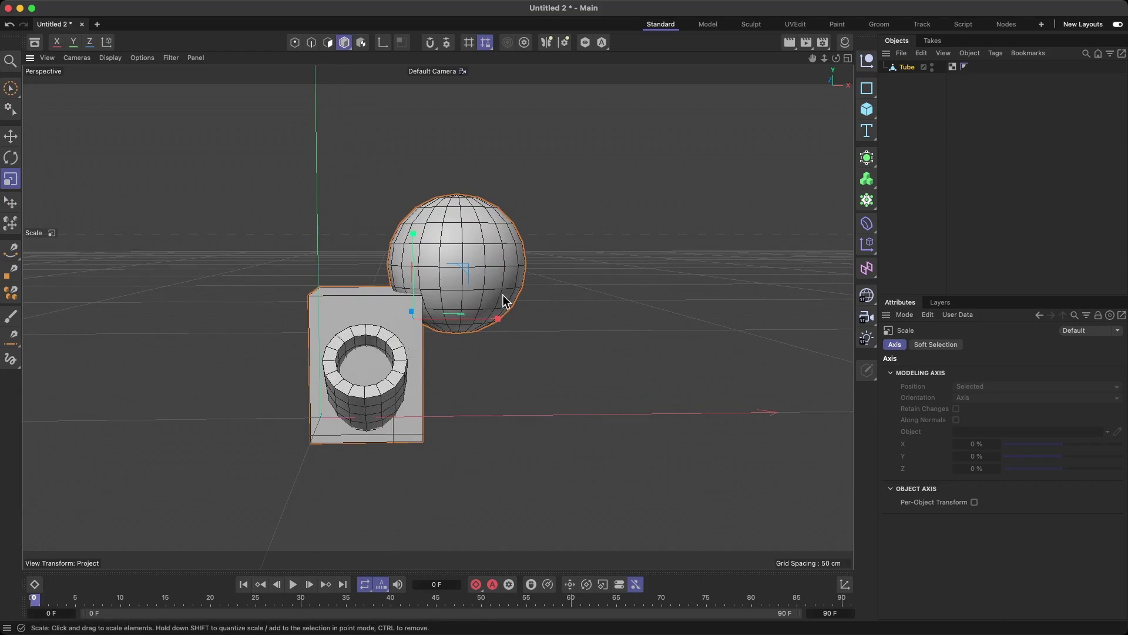
click(902, 67)
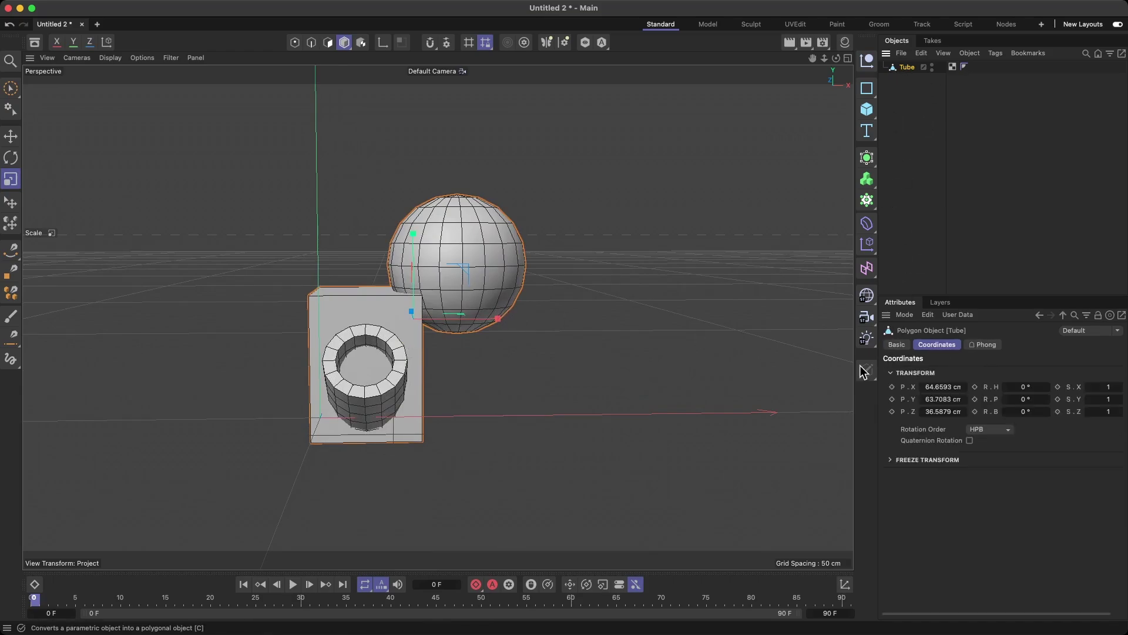
drag(605, 369, 486, 381)
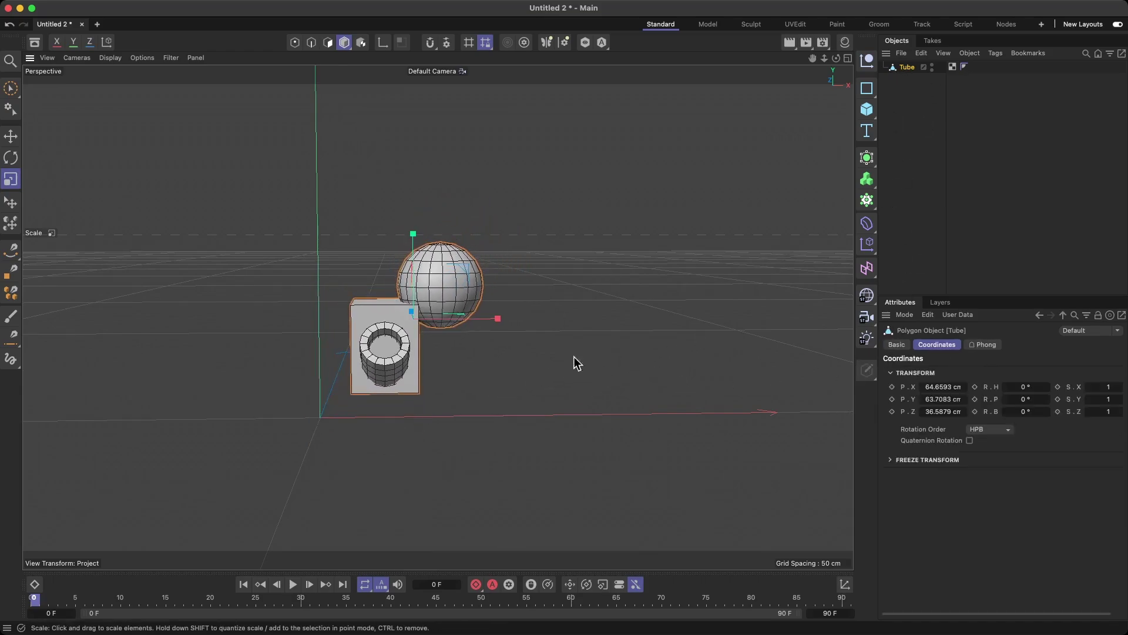
key(super+z)
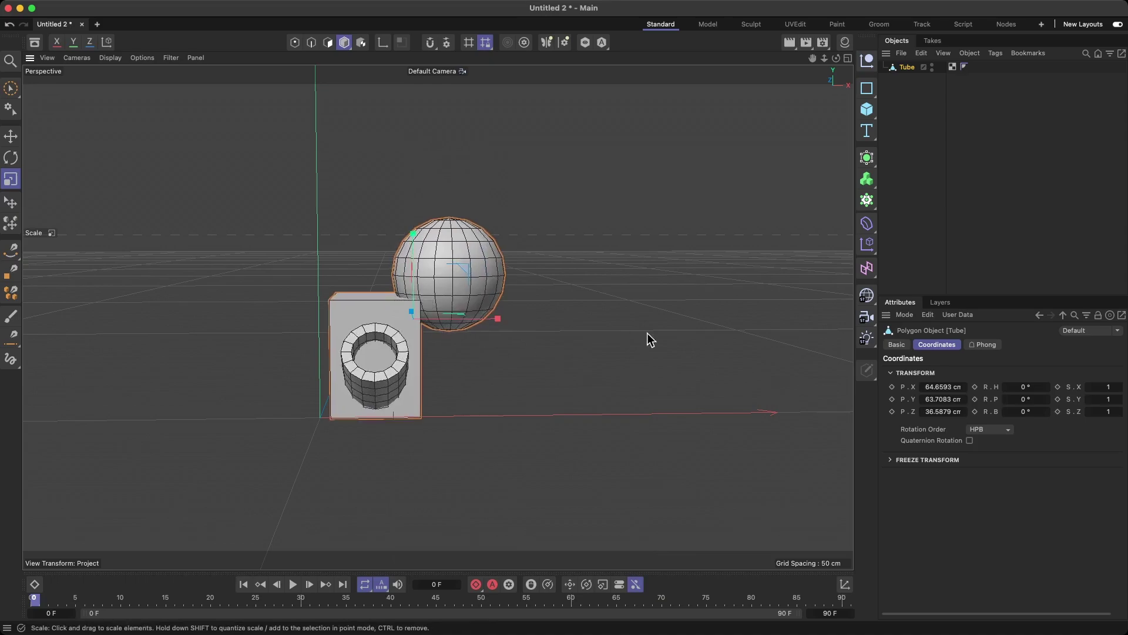
click(891, 460)
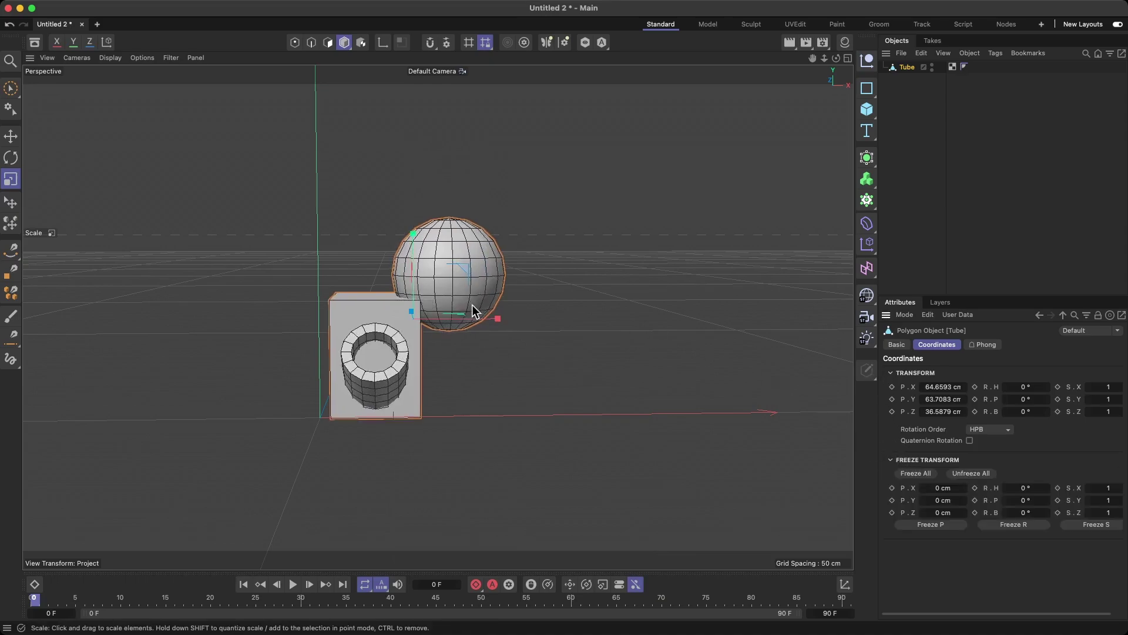